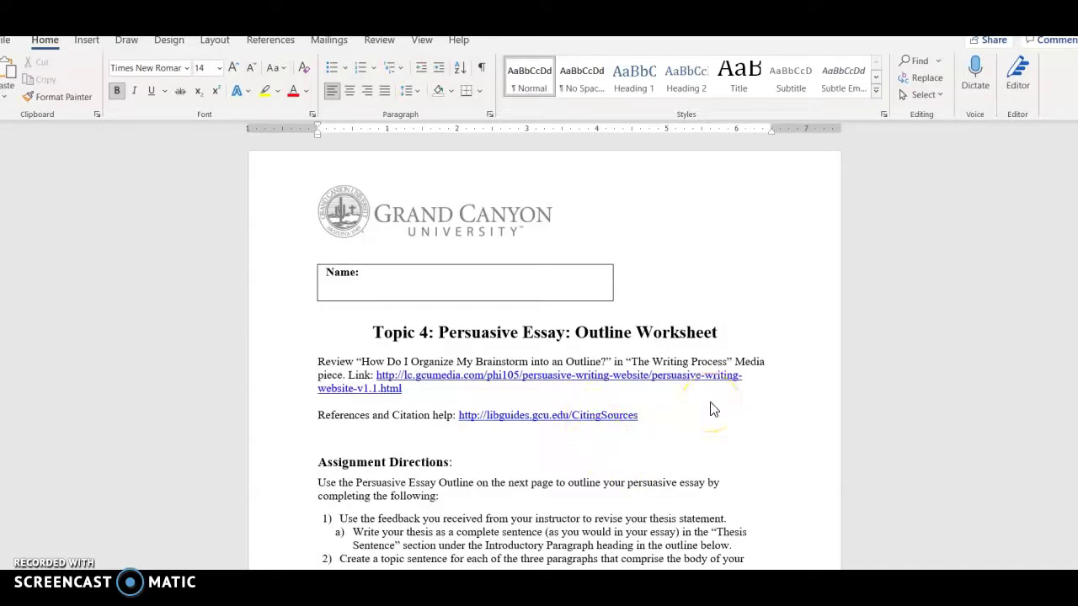
Scroll past the directions to the Introductory Paragraph page with the hook, background and thesis.
{"action": "scroll", "coordinate": [715, 404], "scroll_direction": "down", "scroll_amount": 2}
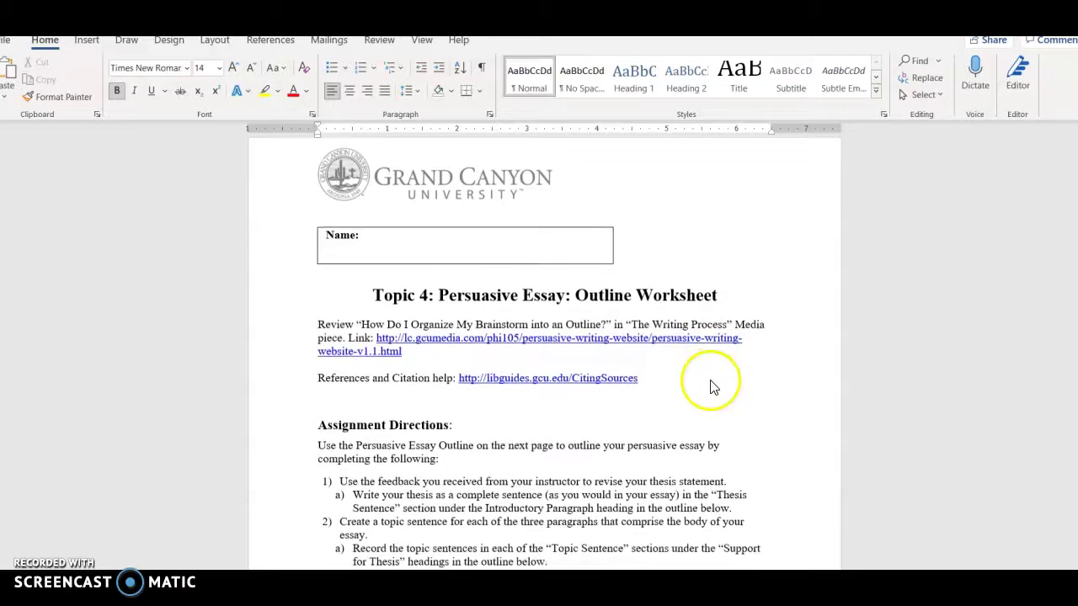
{"action": "scroll", "coordinate": [727, 456], "scroll_direction": "down", "scroll_amount": 2}
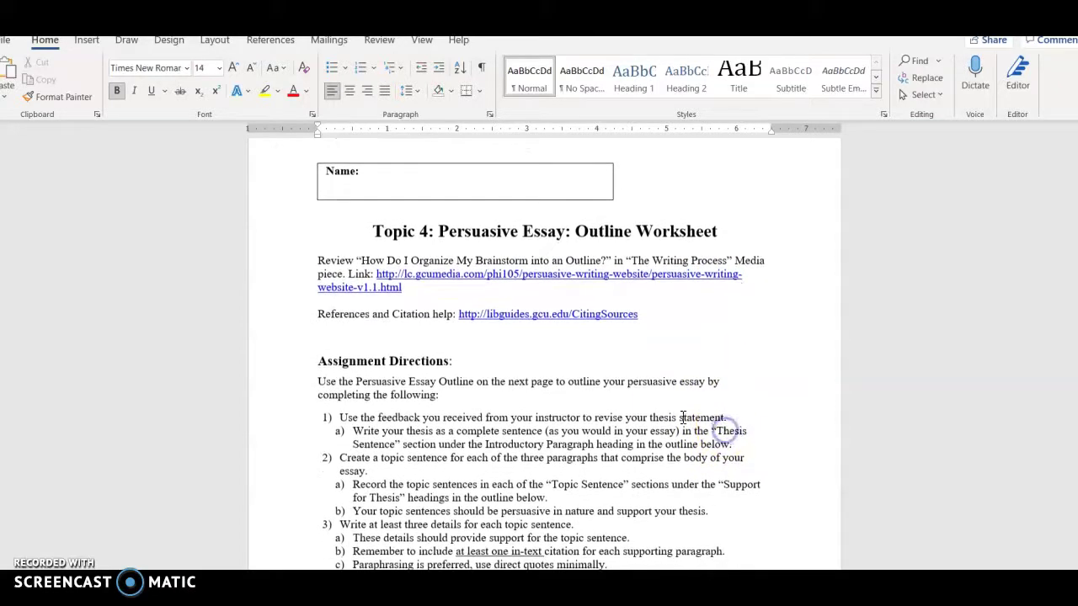
{"action": "scroll", "coordinate": [708, 420], "scroll_direction": "down", "scroll_amount": 3}
{"action": "scroll", "coordinate": [664, 411], "scroll_direction": "down", "scroll_amount": 15}
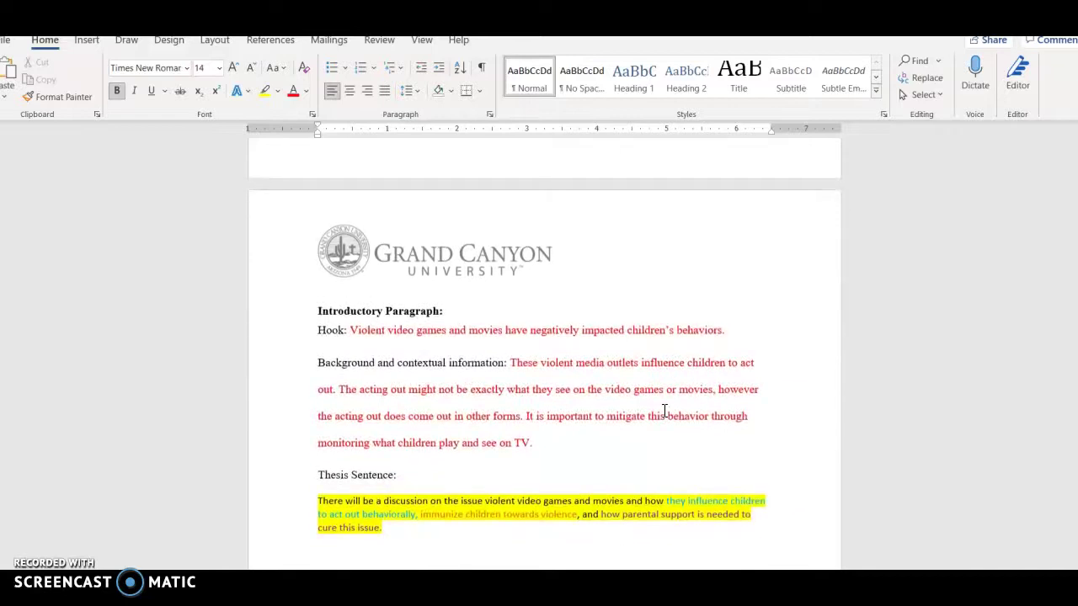
{"action": "scroll", "coordinate": [664, 411], "scroll_direction": "up", "scroll_amount": 10}
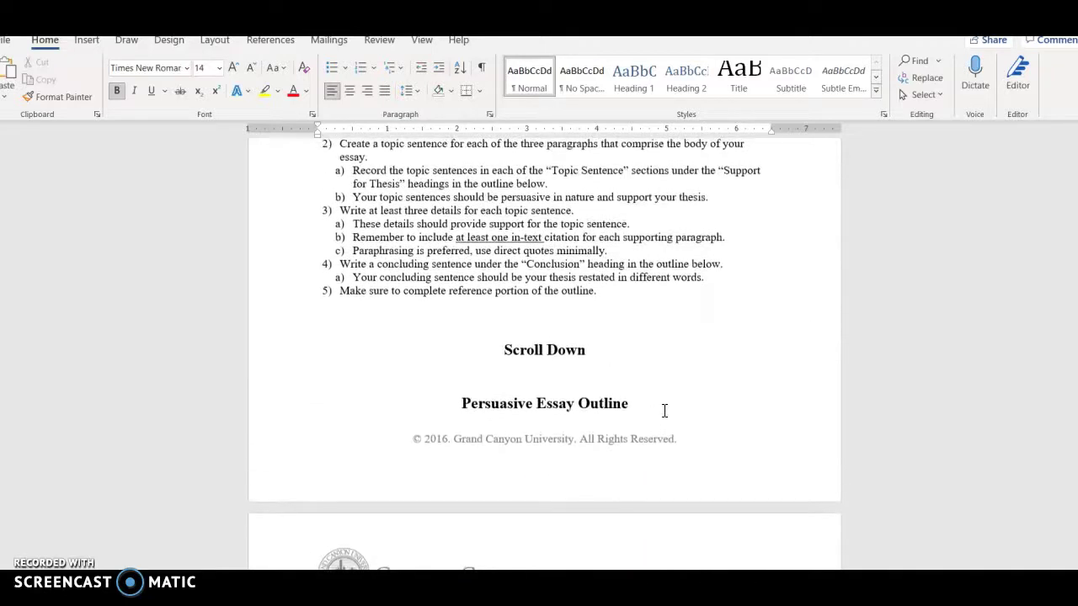
{"action": "scroll", "coordinate": [665, 411], "scroll_direction": "down", "scroll_amount": 9}
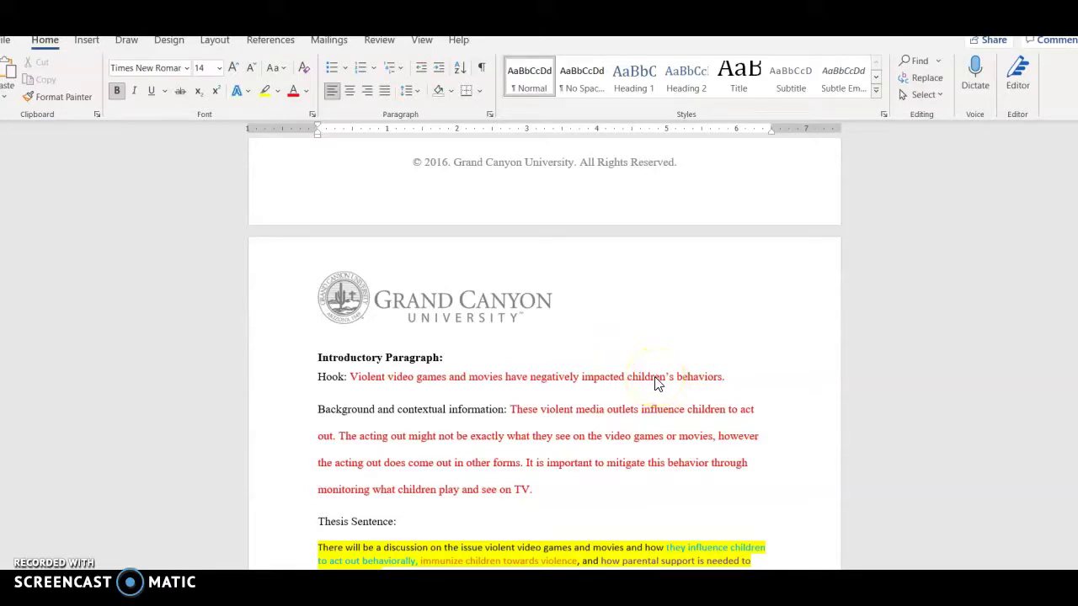
{"action": "scroll", "coordinate": [656, 381], "scroll_direction": "down", "scroll_amount": 1}
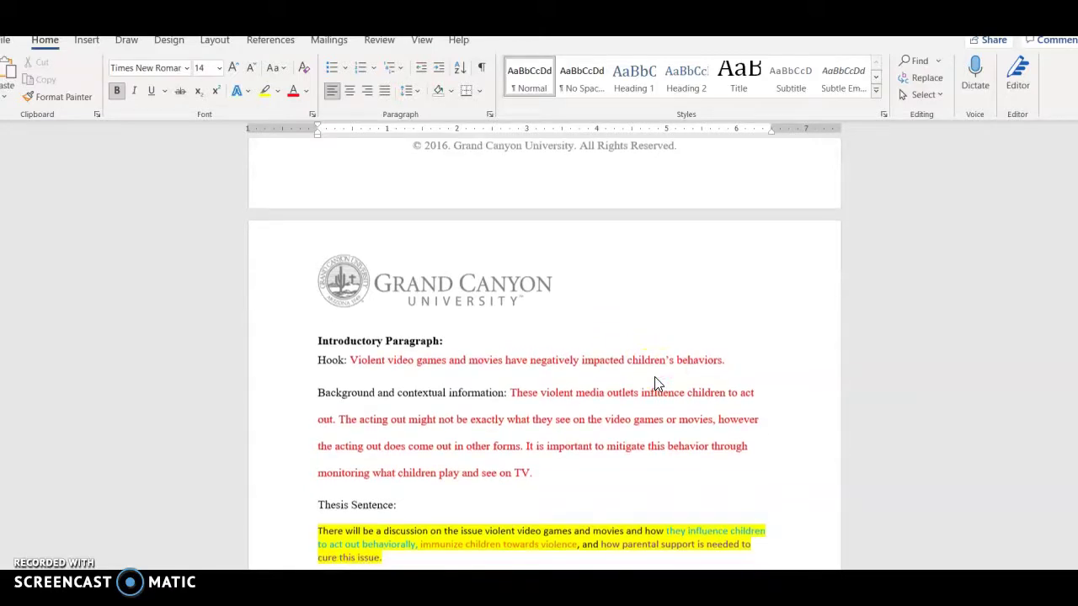
{"action": "triple_click", "coordinate": [536, 361]}
{"action": "left_click", "coordinate": [536, 360]}
{"action": "double_click", "coordinate": [537, 361]}
{"action": "triple_click", "coordinate": [537, 360]}
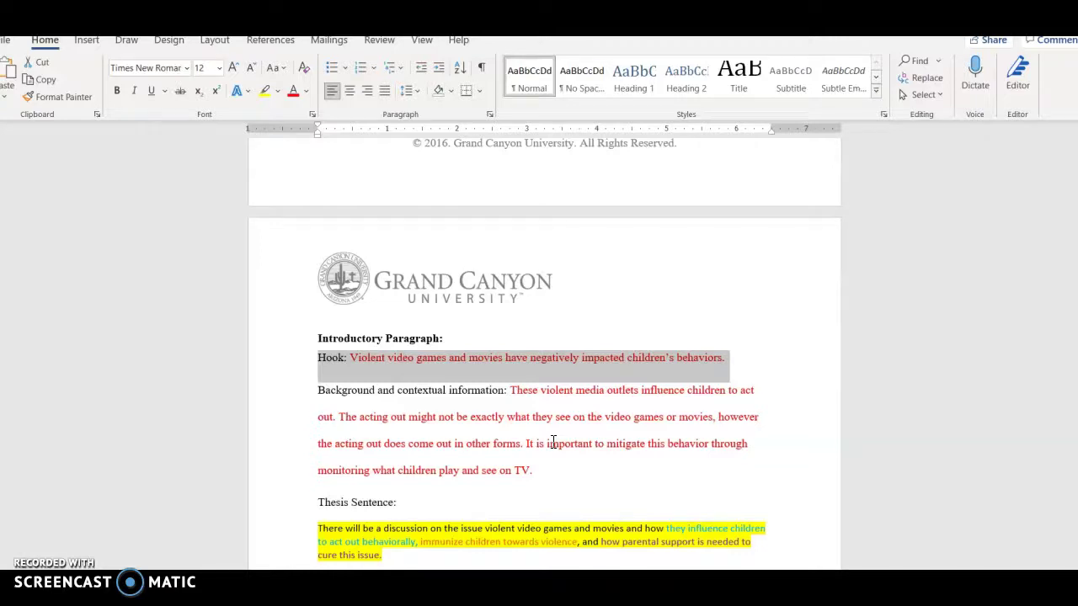
{"action": "left_click", "coordinate": [738, 459]}
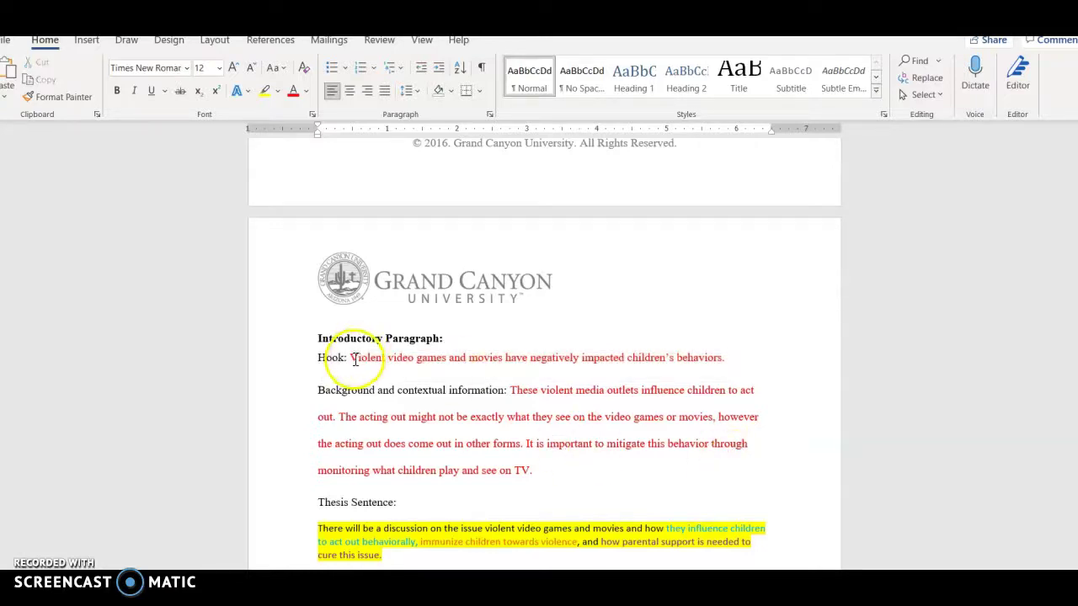
{"action": "left_click_drag", "start_coordinate": [354, 361], "coordinate": [721, 363]}
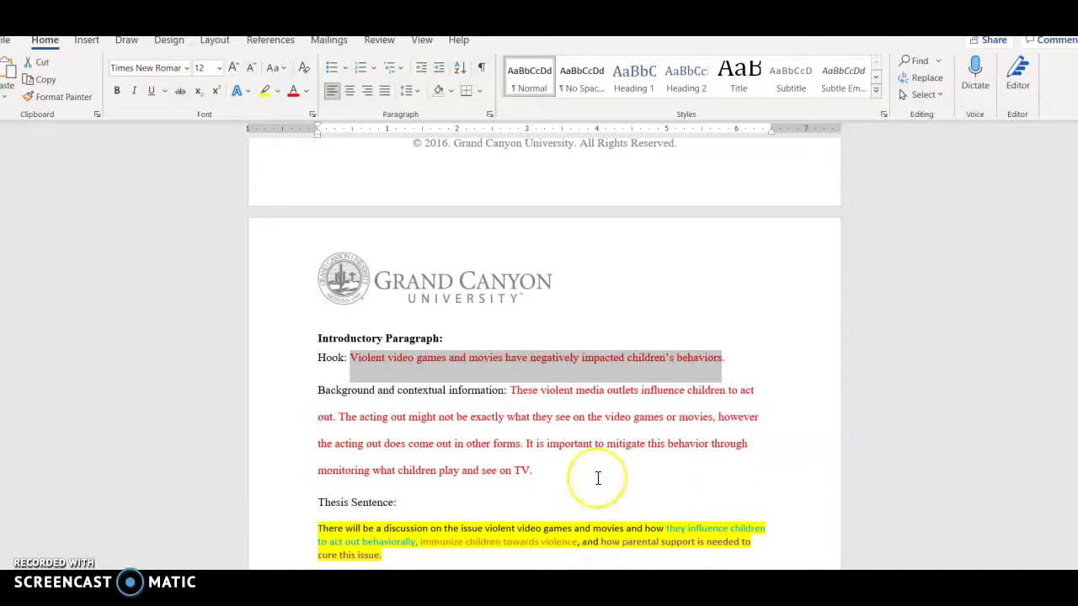
{"action": "left_click", "coordinate": [592, 442]}
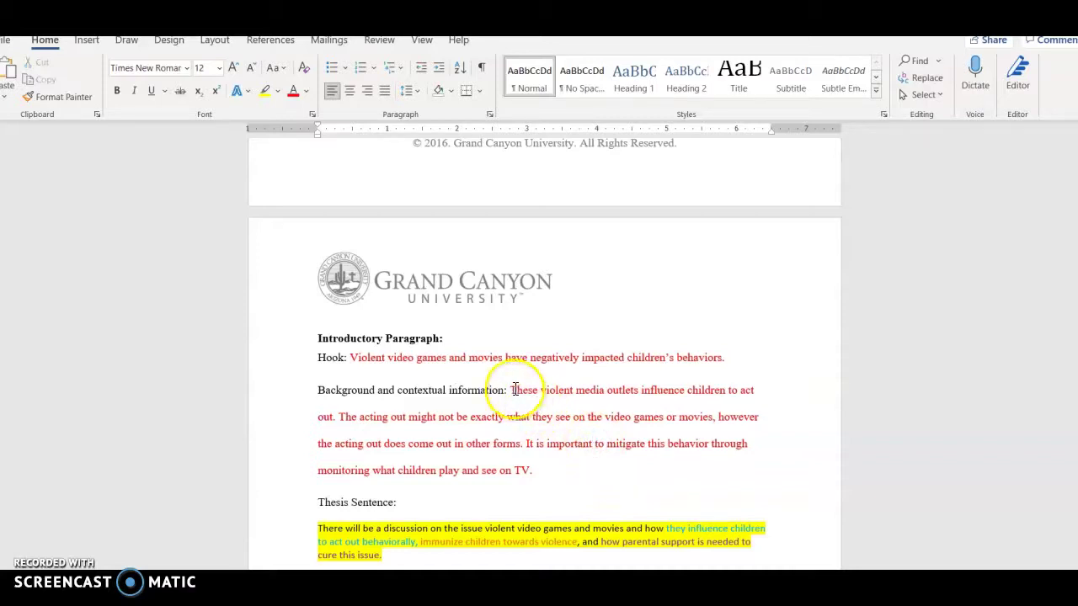
{"action": "left_click_drag", "start_coordinate": [511, 393], "coordinate": [633, 481]}
{"action": "left_click", "coordinate": [631, 482]}
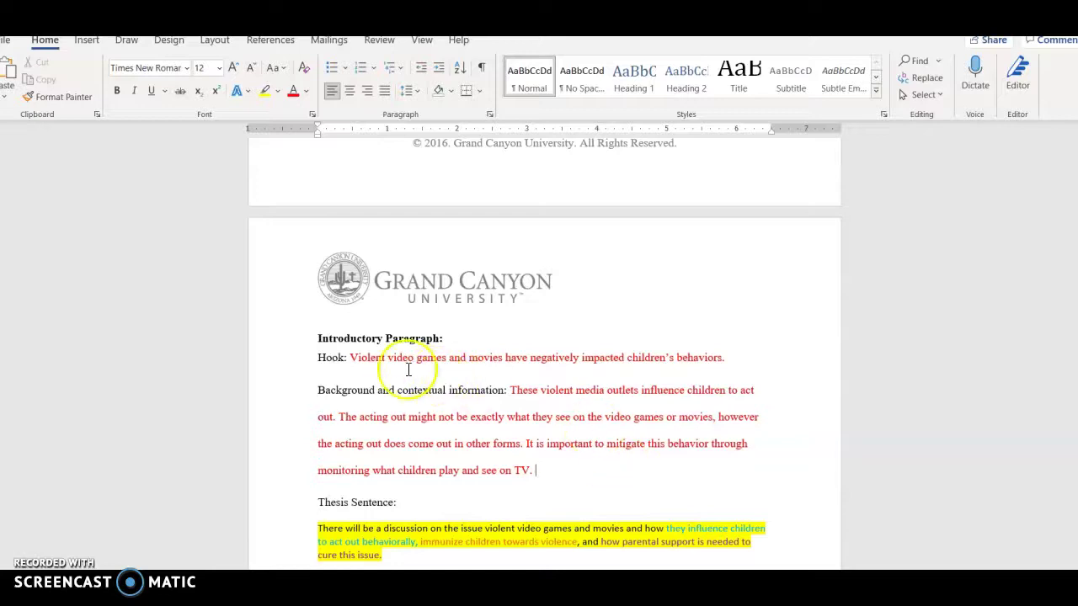
{"action": "left_click_drag", "start_coordinate": [355, 358], "coordinate": [716, 358]}
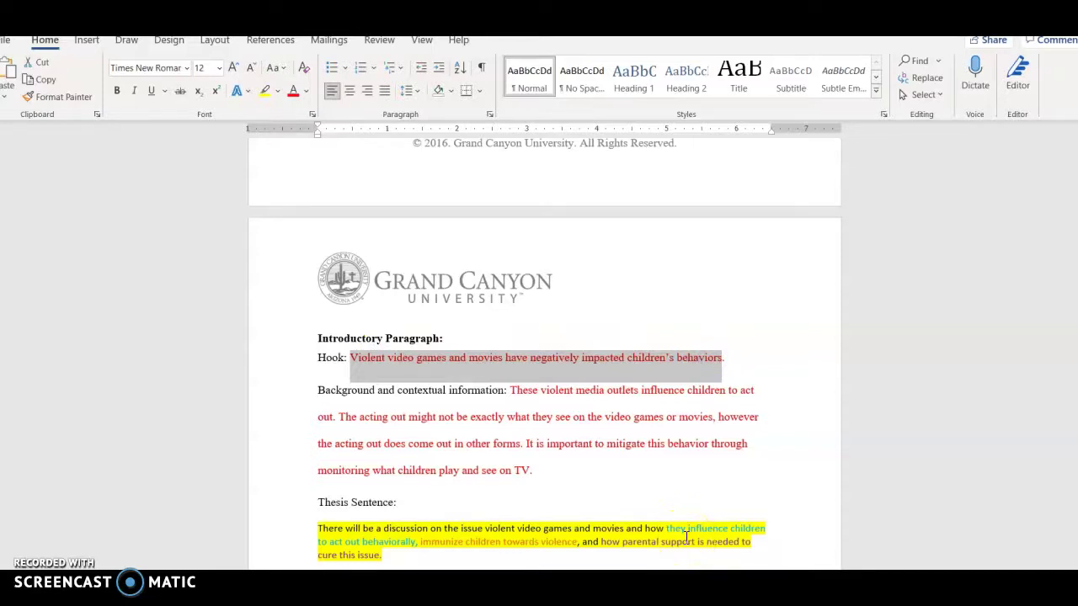
{"action": "left_click", "coordinate": [666, 496]}
{"action": "scroll", "coordinate": [666, 497], "scroll_direction": "down", "scroll_amount": 2}
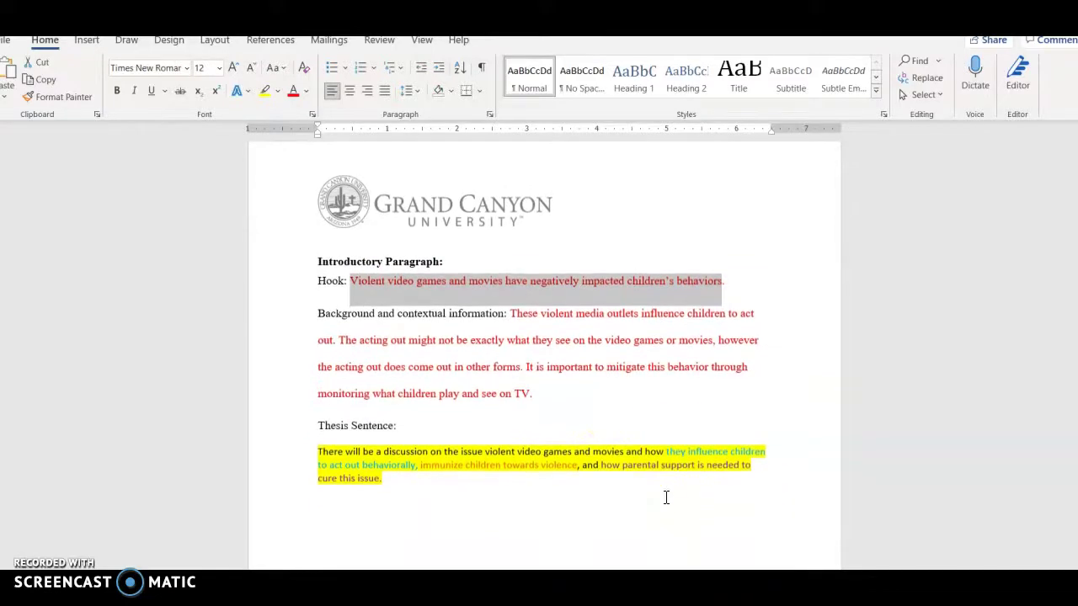
{"action": "left_click", "coordinate": [610, 410]}
{"action": "left_click_drag", "start_coordinate": [509, 313], "coordinate": [545, 410]}
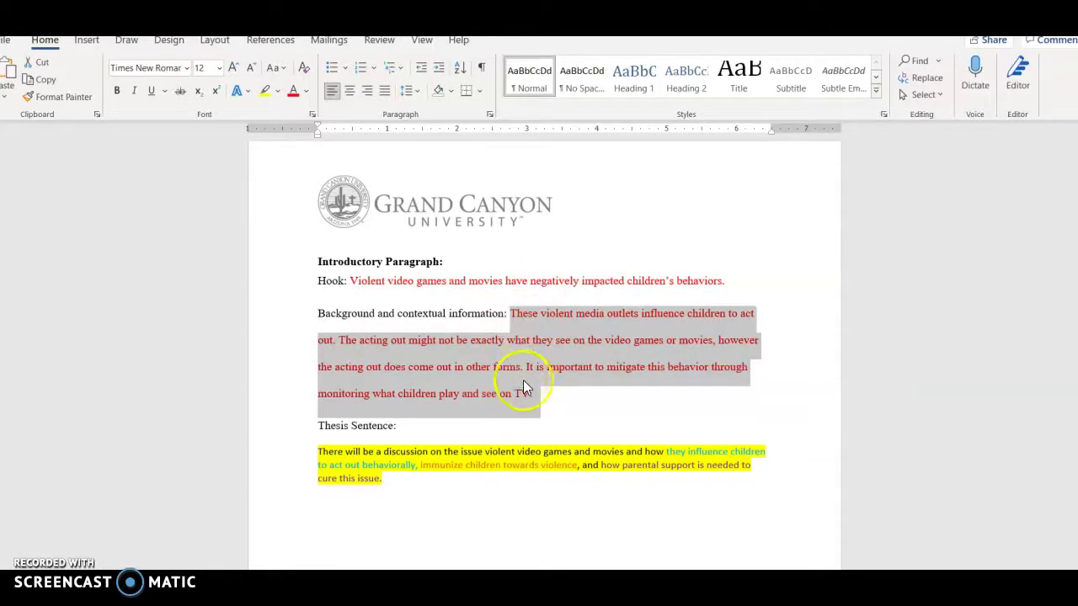
{"action": "left_click", "coordinate": [589, 418]}
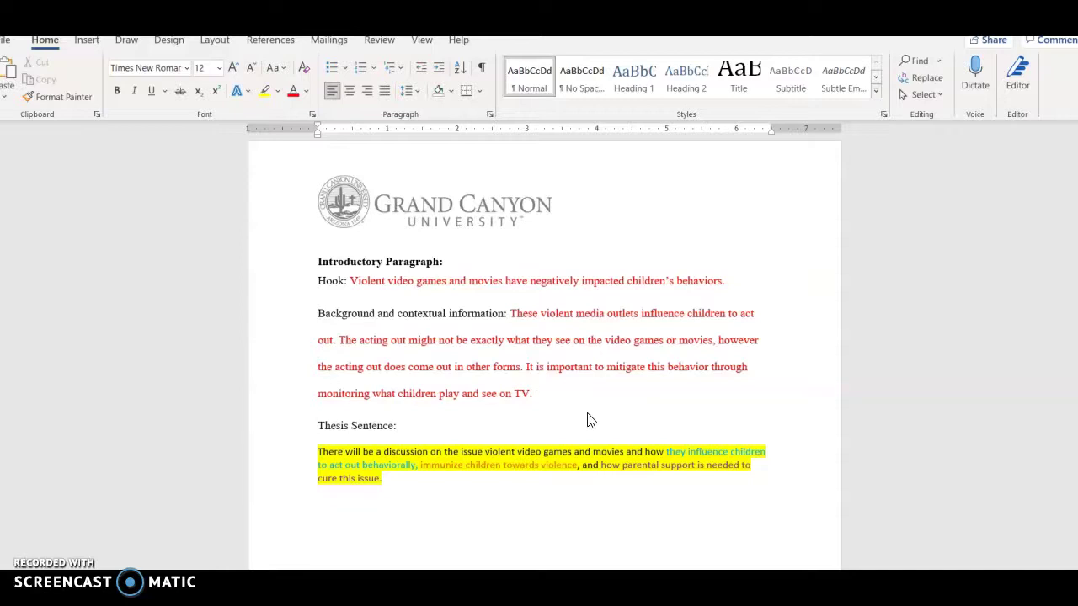
{"action": "left_click", "coordinate": [643, 553]}
Select the Thesis Sentence label and thesis paragraph in the outline to review them.
{"action": "scroll", "coordinate": [671, 551], "scroll_direction": "down", "scroll_amount": 1}
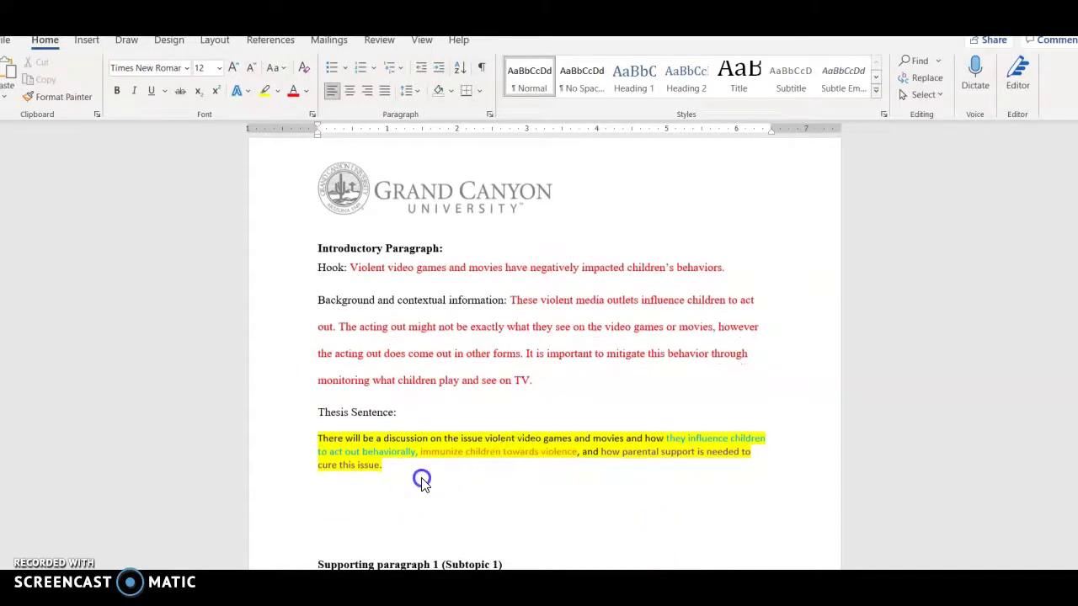
{"action": "left_click_drag", "start_coordinate": [318, 413], "coordinate": [383, 411]}
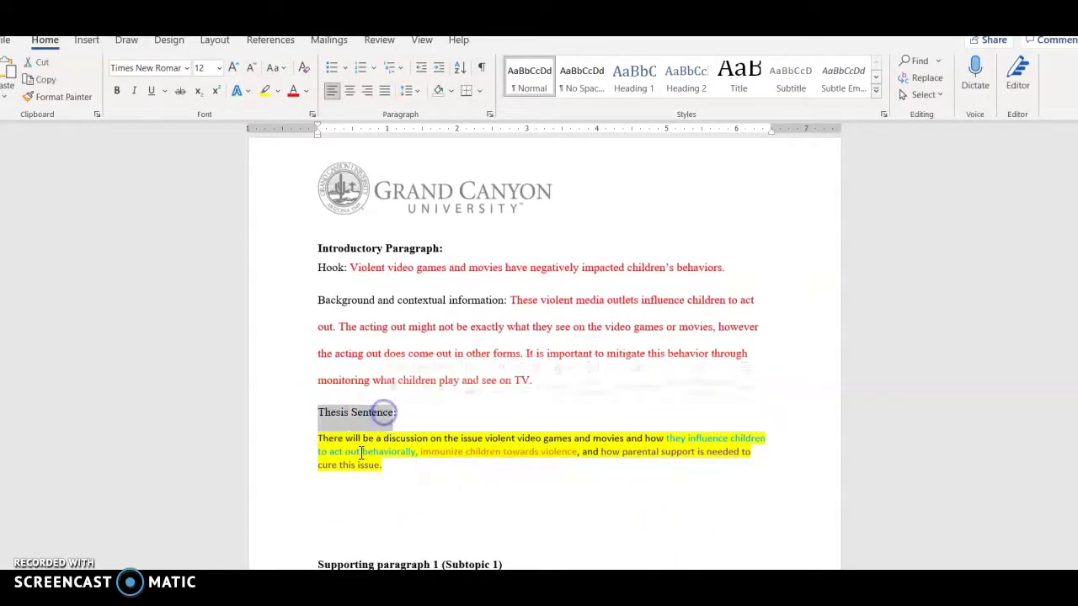
{"action": "left_click_drag", "start_coordinate": [317, 439], "coordinate": [372, 464]}
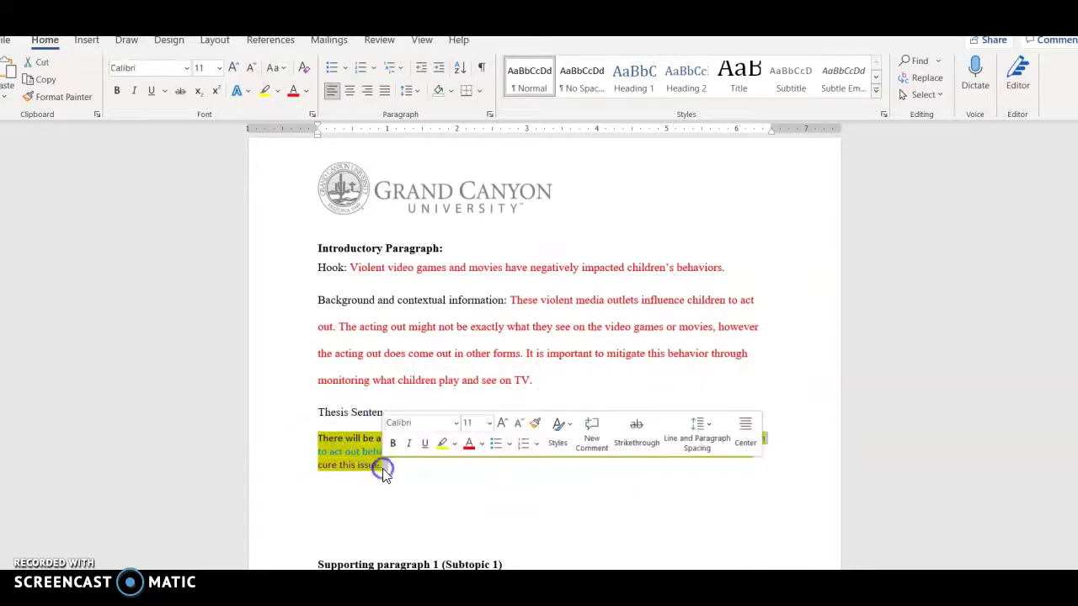
{"action": "left_click", "coordinate": [413, 482]}
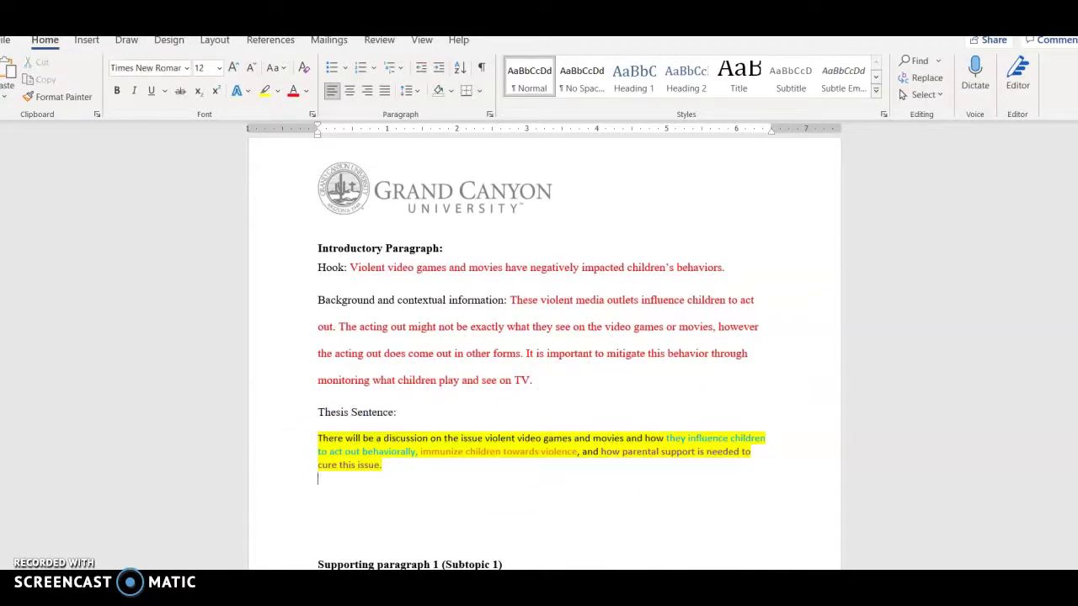
Bring the EXAMPLE_Thesis Statement document forward, maximized, and scroll to its thesis box.
{"action": "mouse_move", "coordinate": [539, 600]}
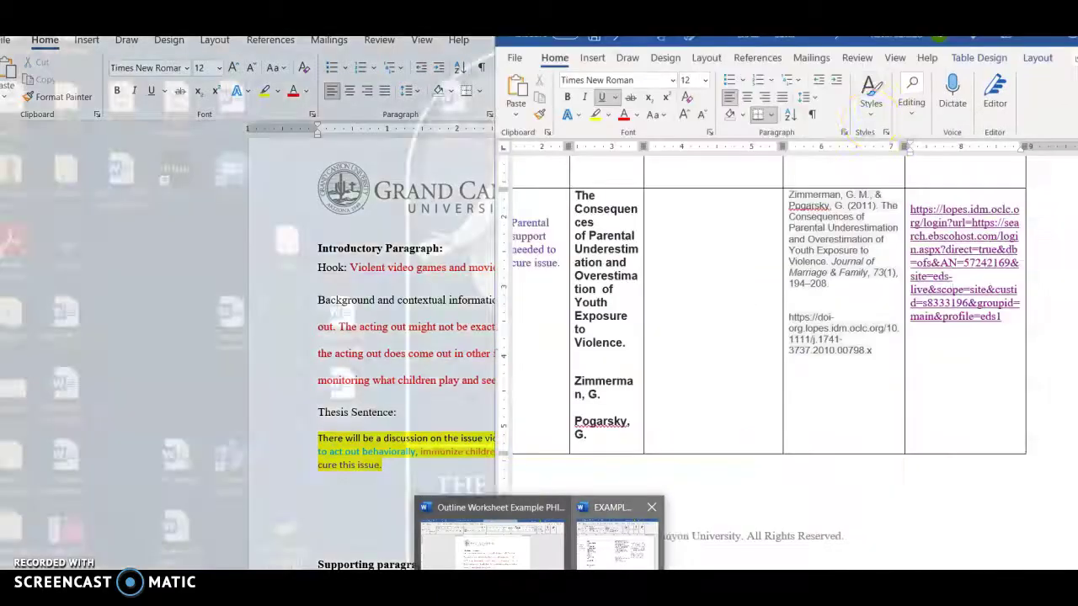
{"action": "left_click", "coordinate": [619, 539]}
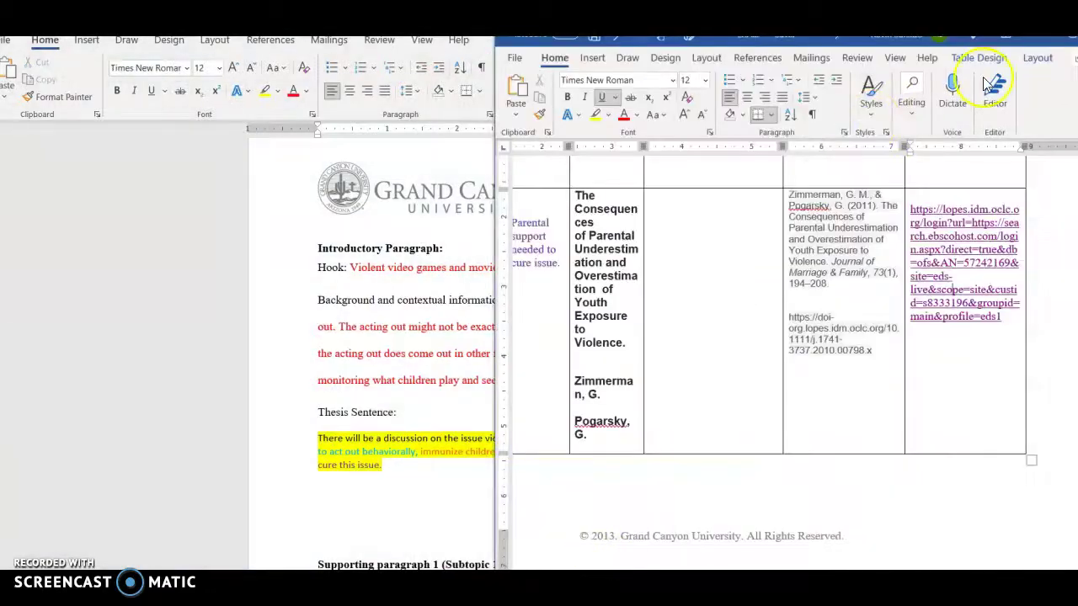
{"action": "left_click", "coordinate": [1071, 43]}
{"action": "scroll", "coordinate": [533, 331], "scroll_direction": "up", "scroll_amount": 20}
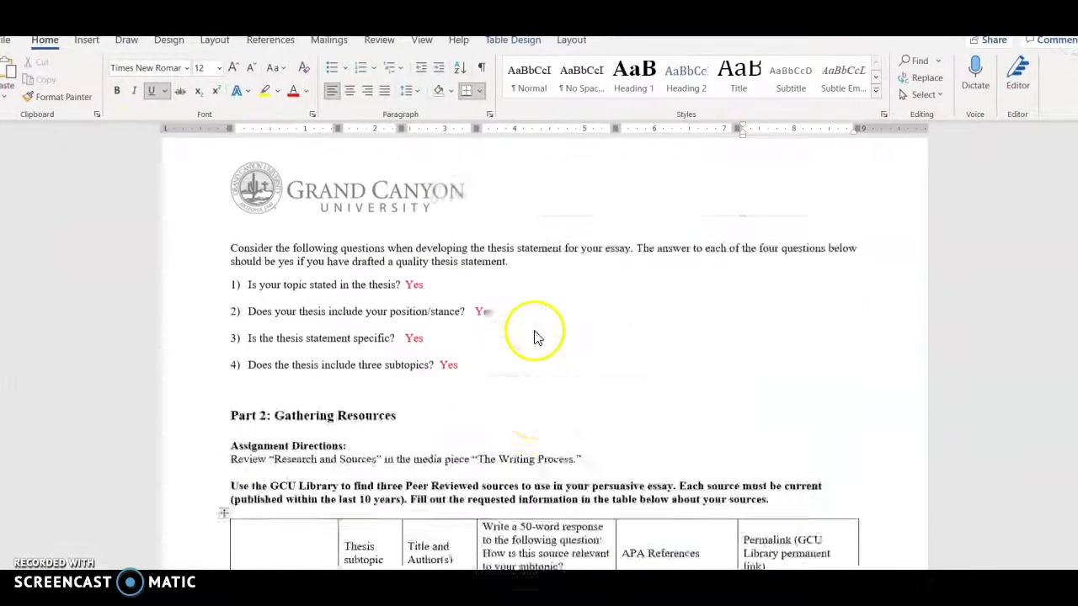
{"action": "scroll", "coordinate": [536, 331], "scroll_direction": "down", "scroll_amount": 2}
{"action": "scroll", "coordinate": [534, 331], "scroll_direction": "down", "scroll_amount": 4}
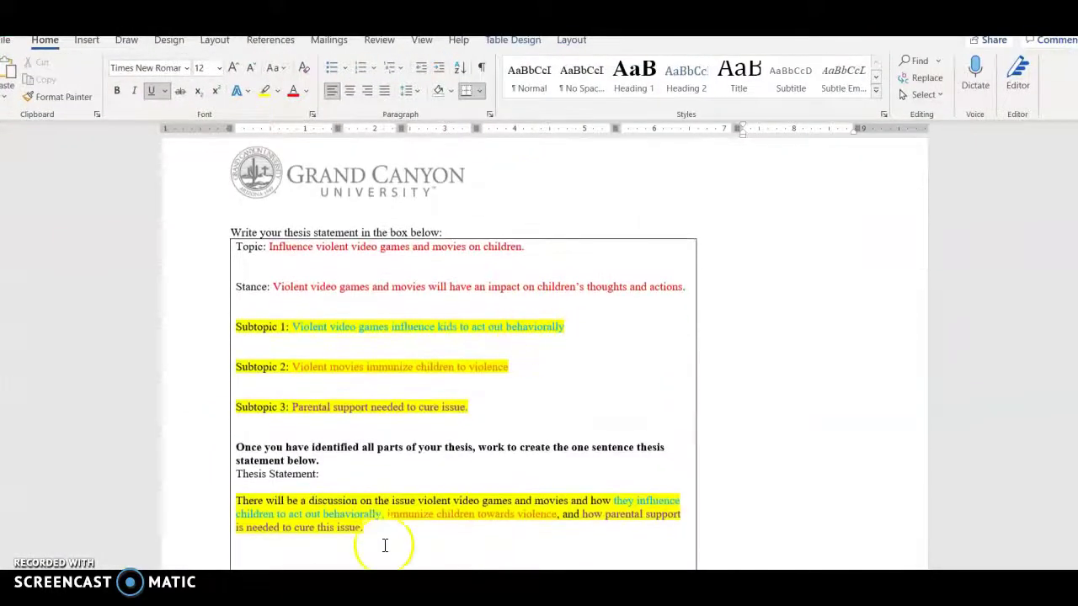
{"action": "left_click_drag", "start_coordinate": [380, 536], "coordinate": [247, 503]}
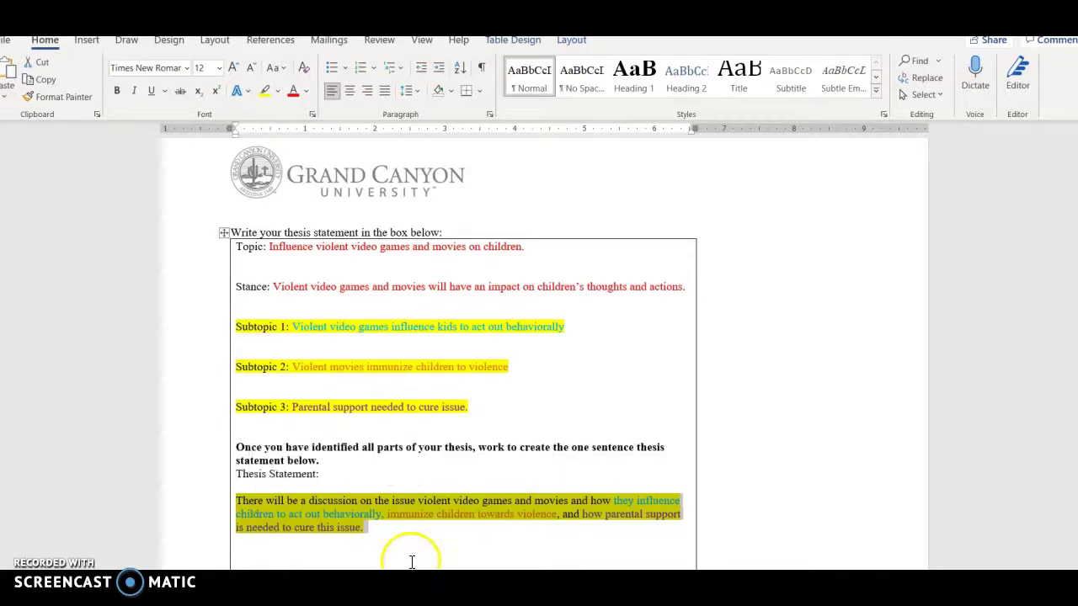
{"action": "left_click", "coordinate": [539, 589]}
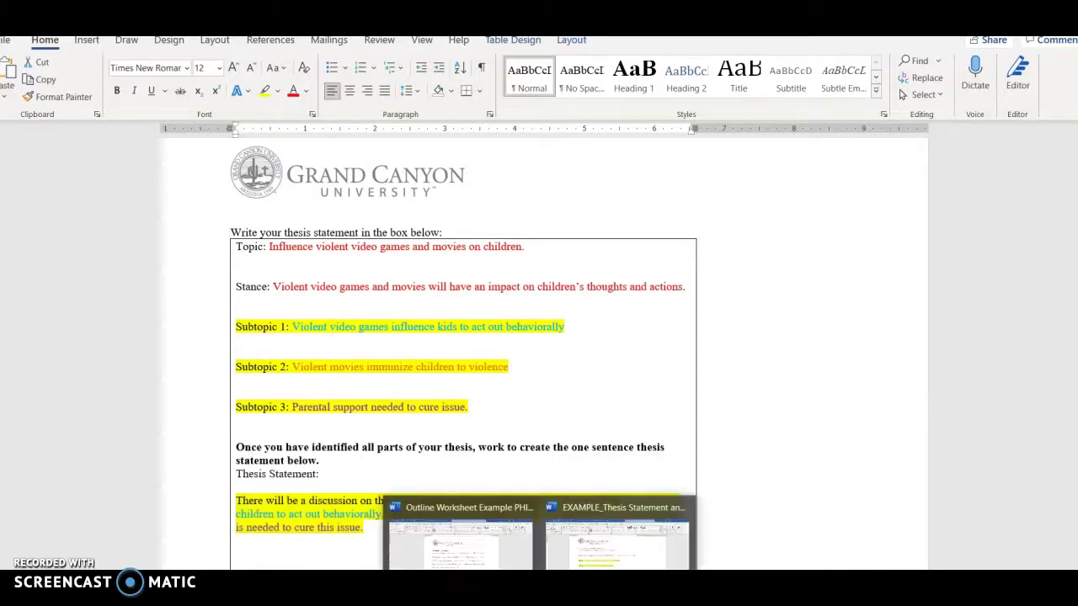
Return to the Outline Worksheet Example and select the Supporting paragraph 1 heading.
{"action": "left_click", "coordinate": [459, 539]}
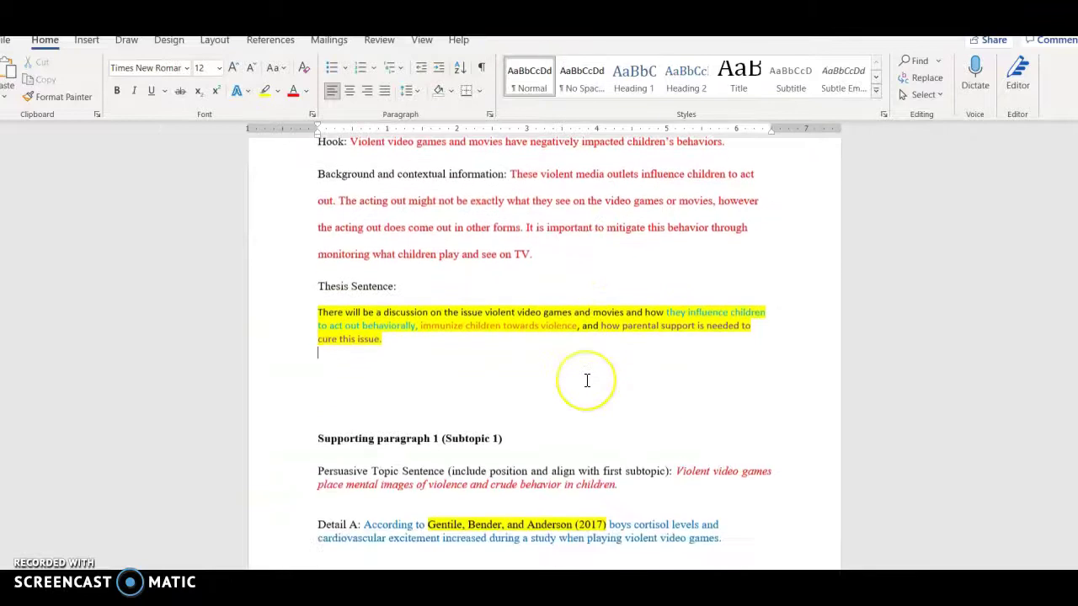
{"action": "scroll", "coordinate": [587, 379], "scroll_direction": "down", "scroll_amount": 2}
{"action": "scroll", "coordinate": [587, 380], "scroll_direction": "up", "scroll_amount": 2}
{"action": "left_click", "coordinate": [548, 368]}
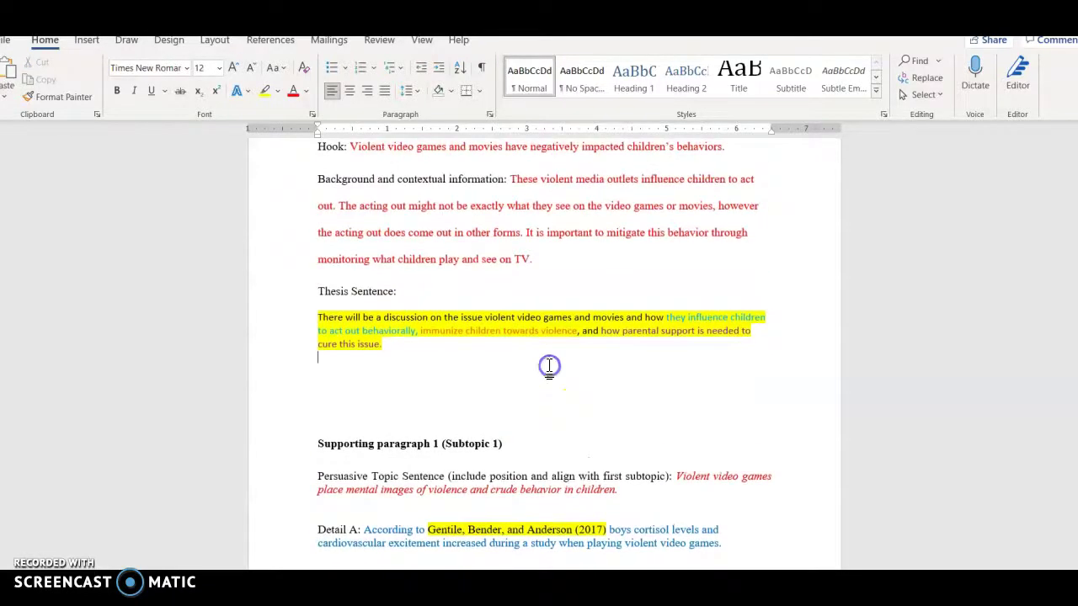
{"action": "scroll", "coordinate": [549, 366], "scroll_direction": "up", "scroll_amount": 1}
{"action": "scroll", "coordinate": [550, 364], "scroll_direction": "down", "scroll_amount": 5}
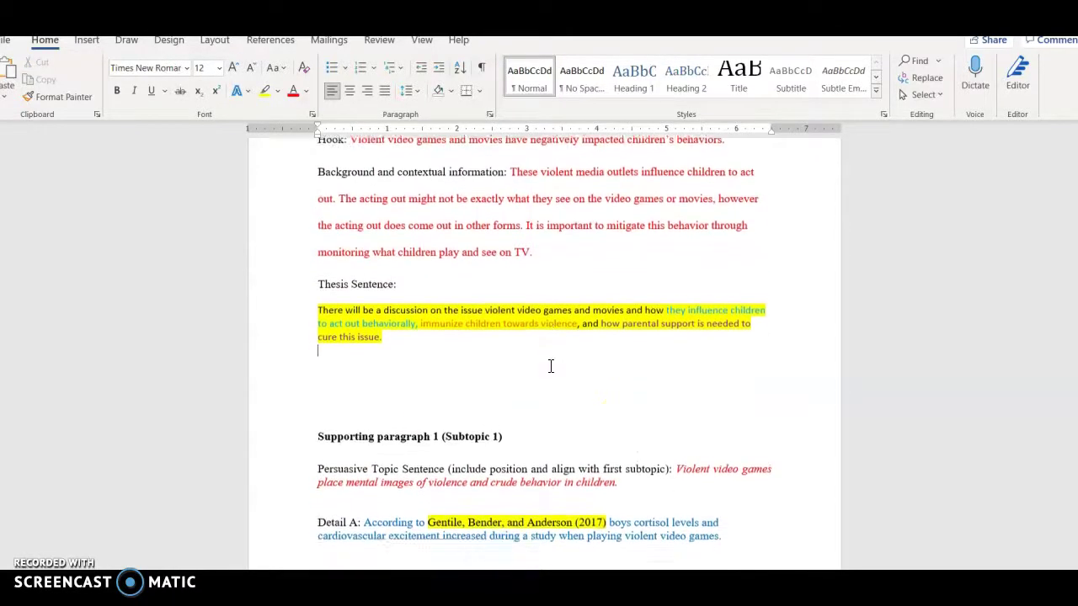
{"action": "left_click", "coordinate": [549, 360]}
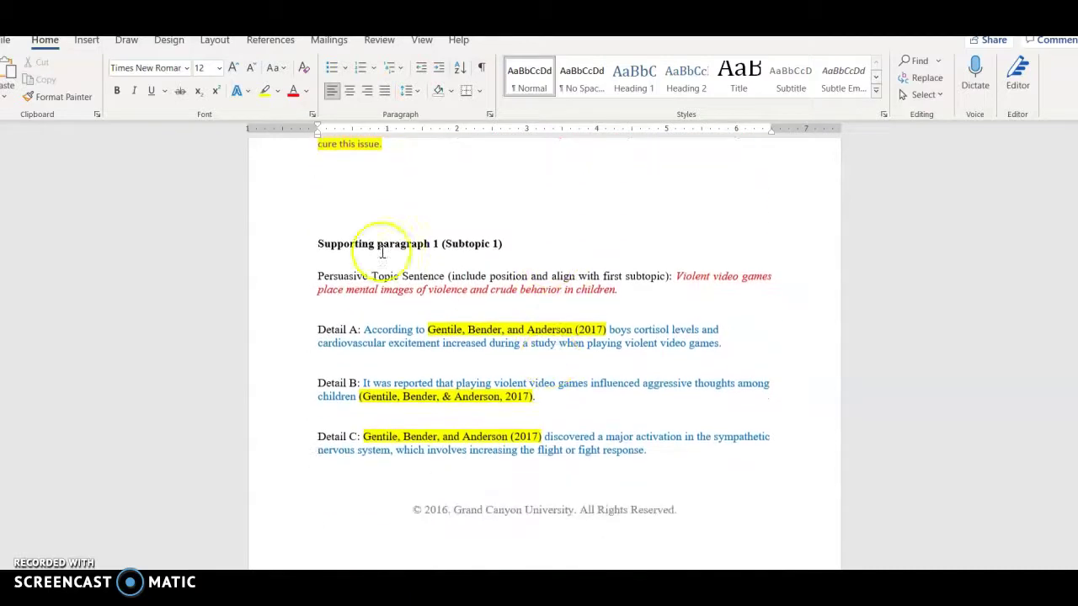
{"action": "left_click_drag", "start_coordinate": [317, 244], "coordinate": [500, 247]}
{"action": "scroll", "coordinate": [471, 341], "scroll_direction": "down", "scroll_amount": 2}
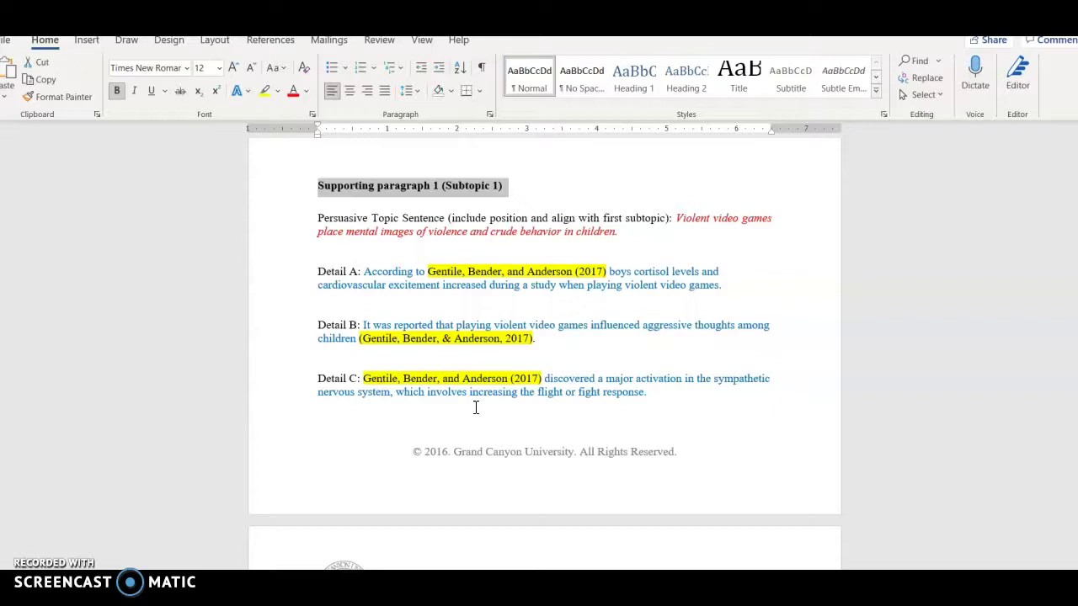
{"action": "left_click", "coordinate": [564, 313]}
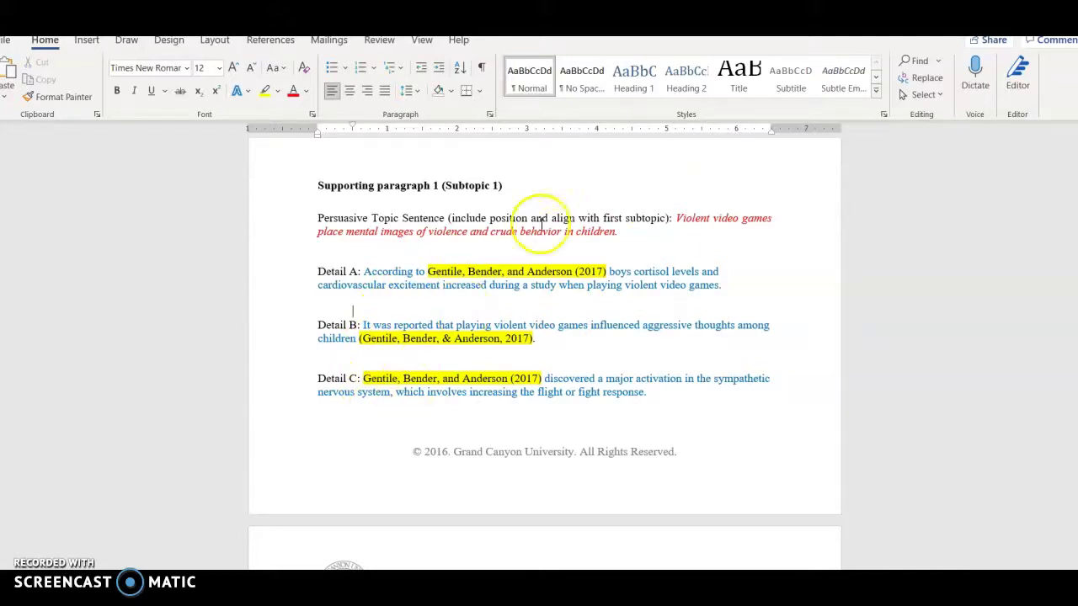
{"action": "left_click", "coordinate": [671, 219]}
{"action": "key", "text": "ctrl+shift+Down"}
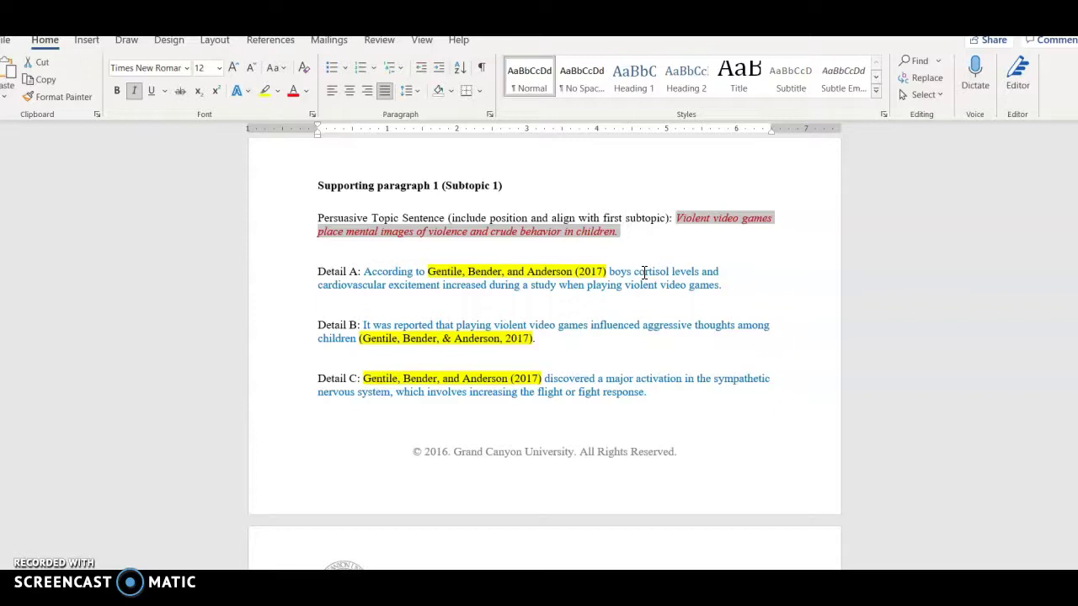
{"action": "left_click", "coordinate": [591, 271]}
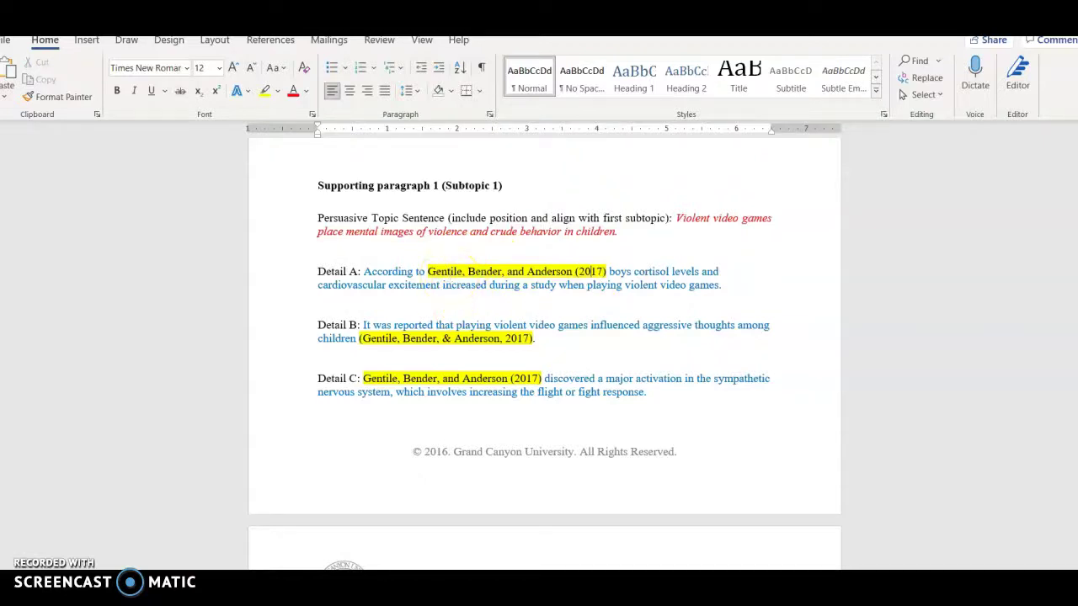
{"action": "mouse_move", "coordinate": [539, 589]}
{"action": "triple_click", "coordinate": [437, 272]}
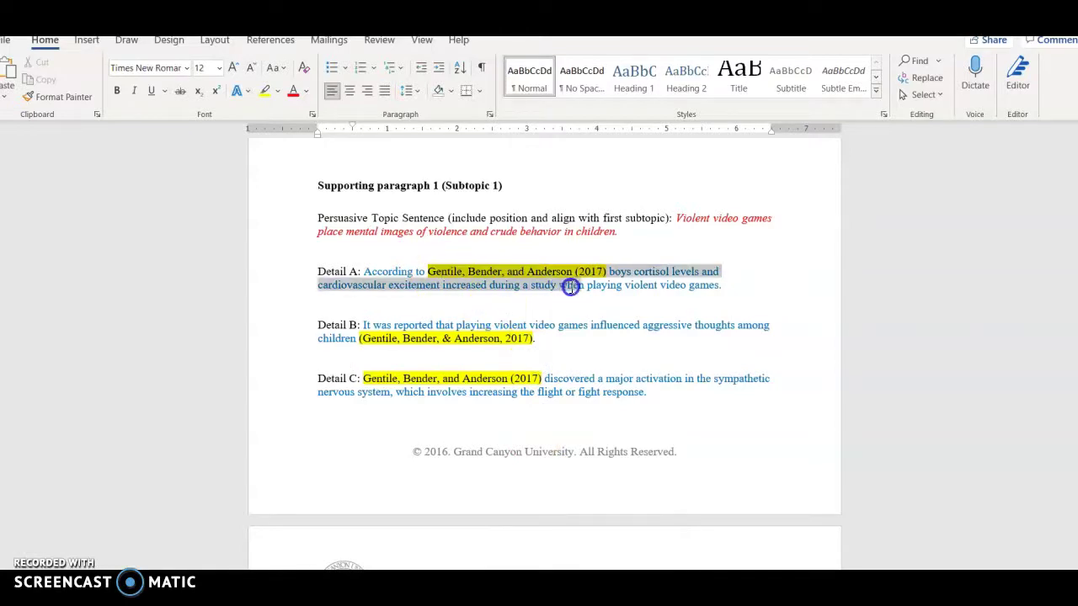
{"action": "left_click", "coordinate": [674, 404]}
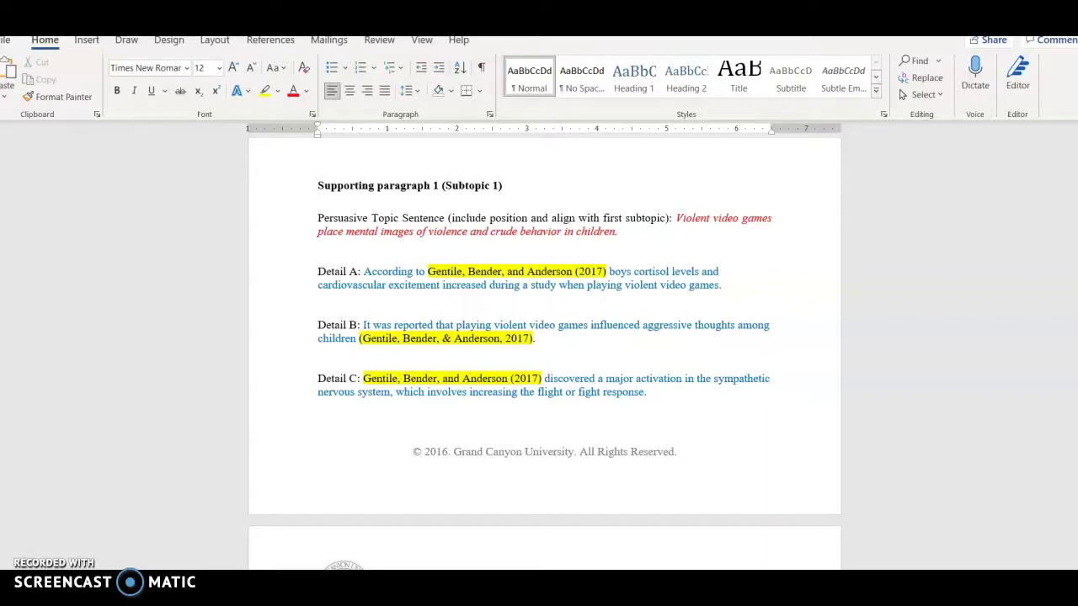
{"action": "left_click", "coordinate": [681, 365]}
{"action": "double_click", "coordinate": [514, 272]}
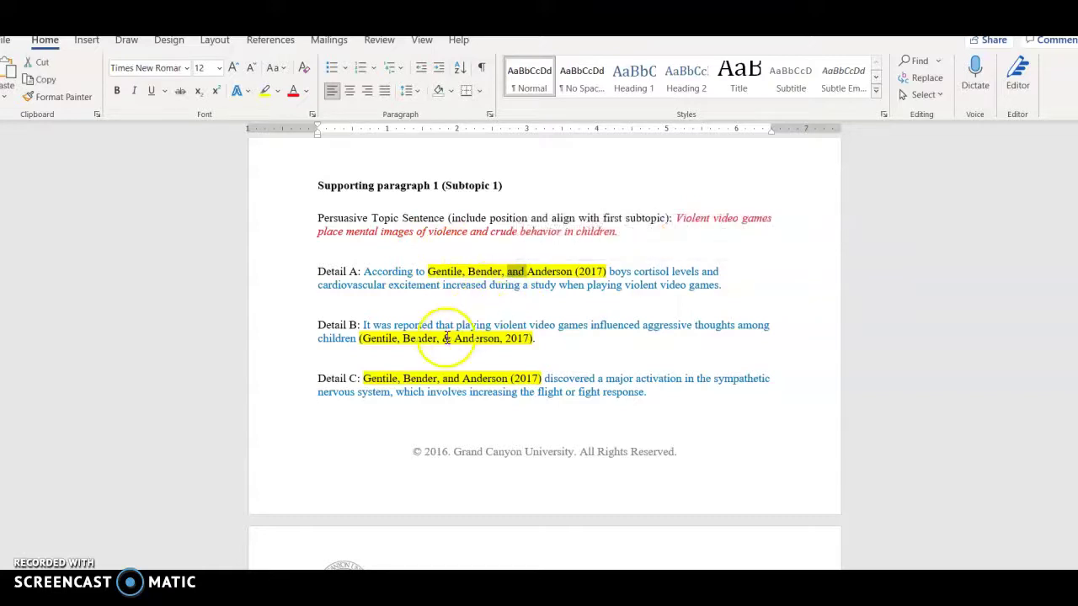
{"action": "double_click", "coordinate": [446, 338]}
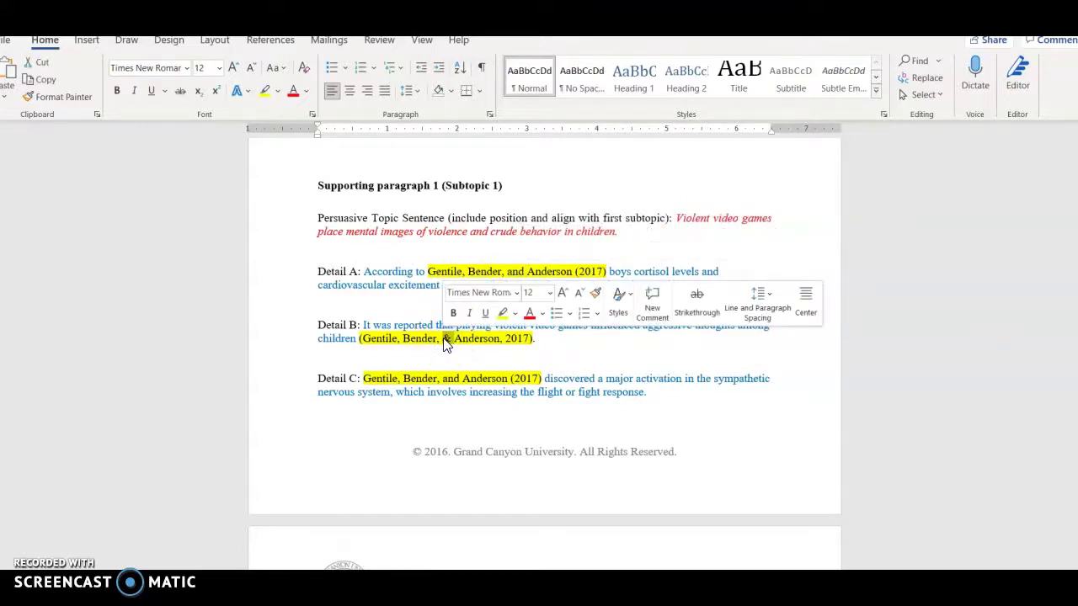
{"action": "left_click", "coordinate": [470, 383]}
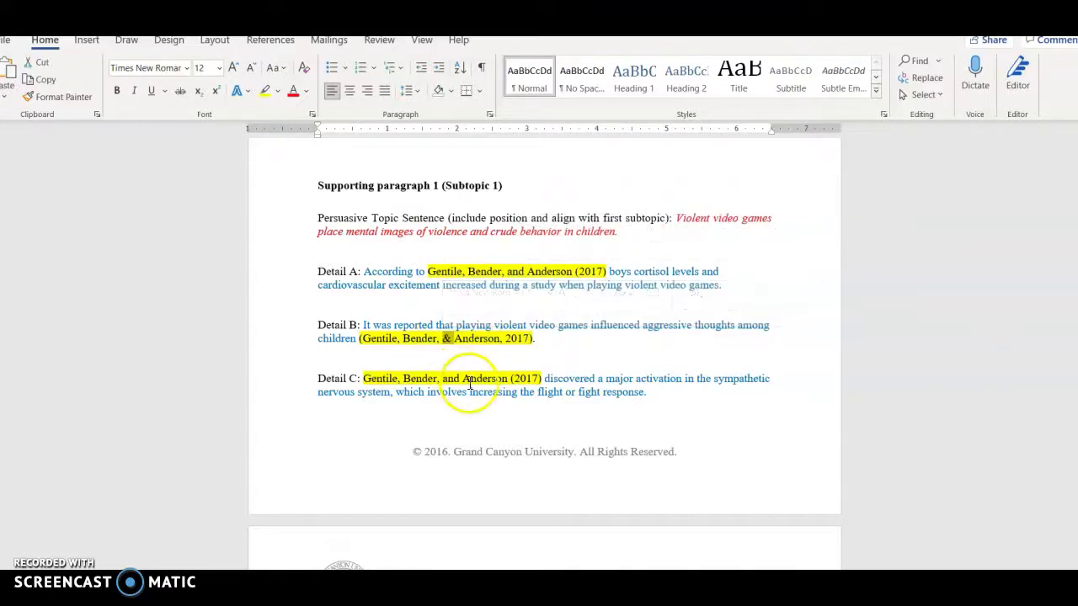
{"action": "double_click", "coordinate": [515, 271]}
{"action": "double_click", "coordinate": [447, 337]}
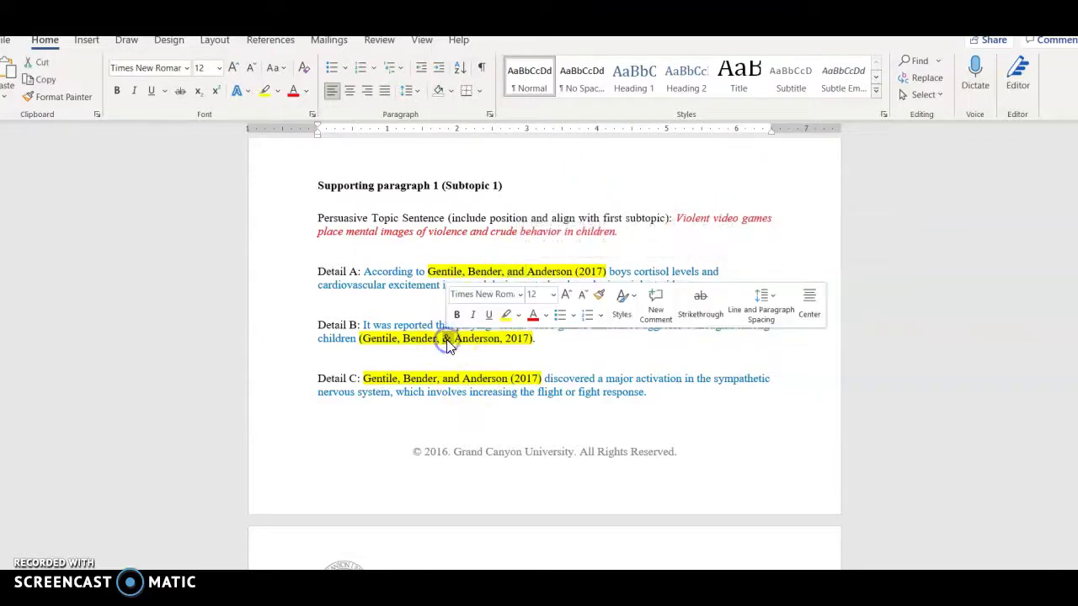
{"action": "left_click", "coordinate": [446, 389]}
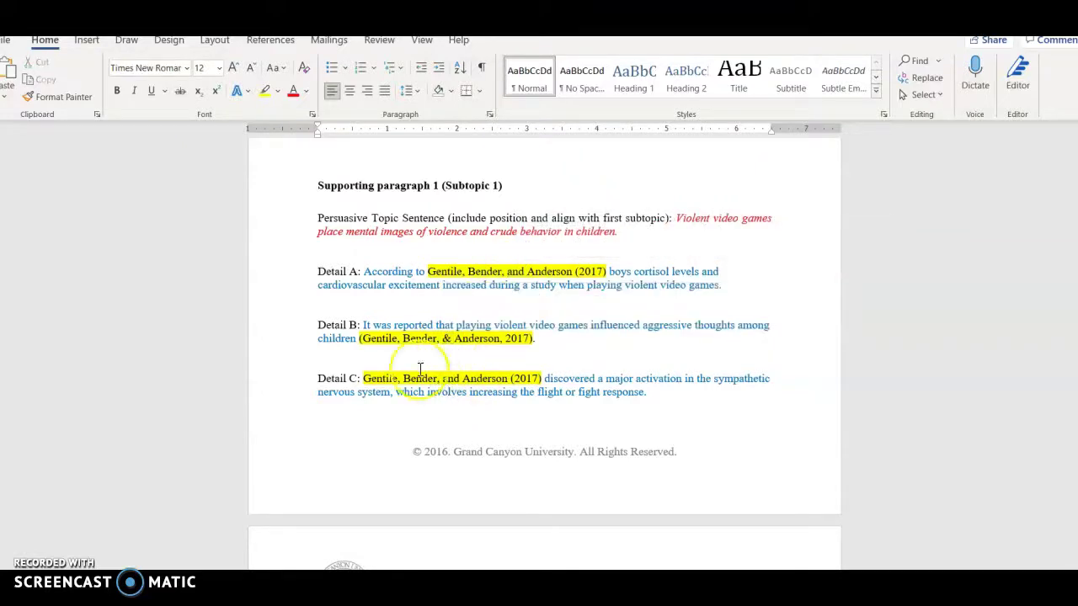
{"action": "left_click", "coordinate": [381, 338]}
{"action": "scroll", "coordinate": [609, 394], "scroll_direction": "down", "scroll_amount": 4}
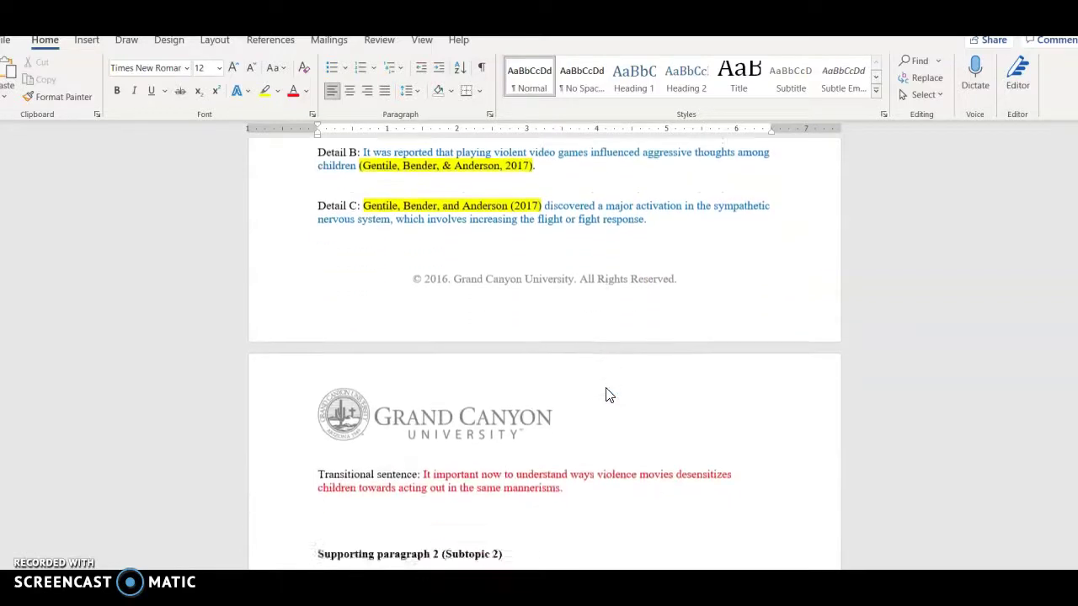
{"action": "scroll", "coordinate": [610, 395], "scroll_direction": "up", "scroll_amount": 3}
{"action": "scroll", "coordinate": [609, 394], "scroll_direction": "down", "scroll_amount": 1}
{"action": "scroll", "coordinate": [610, 395], "scroll_direction": "down", "scroll_amount": 3}
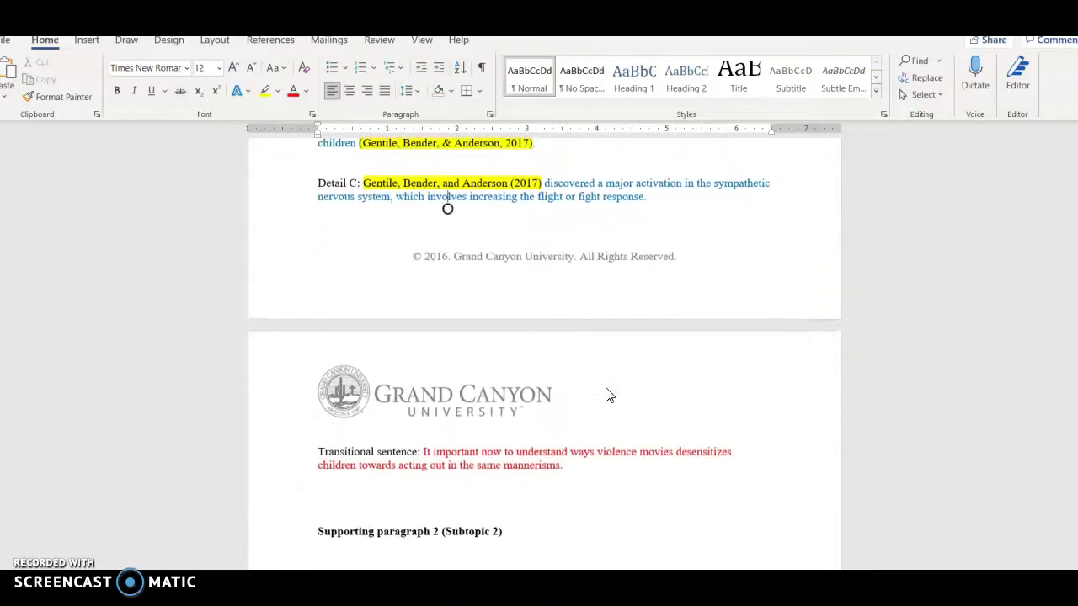
{"action": "triple_click", "coordinate": [573, 450]}
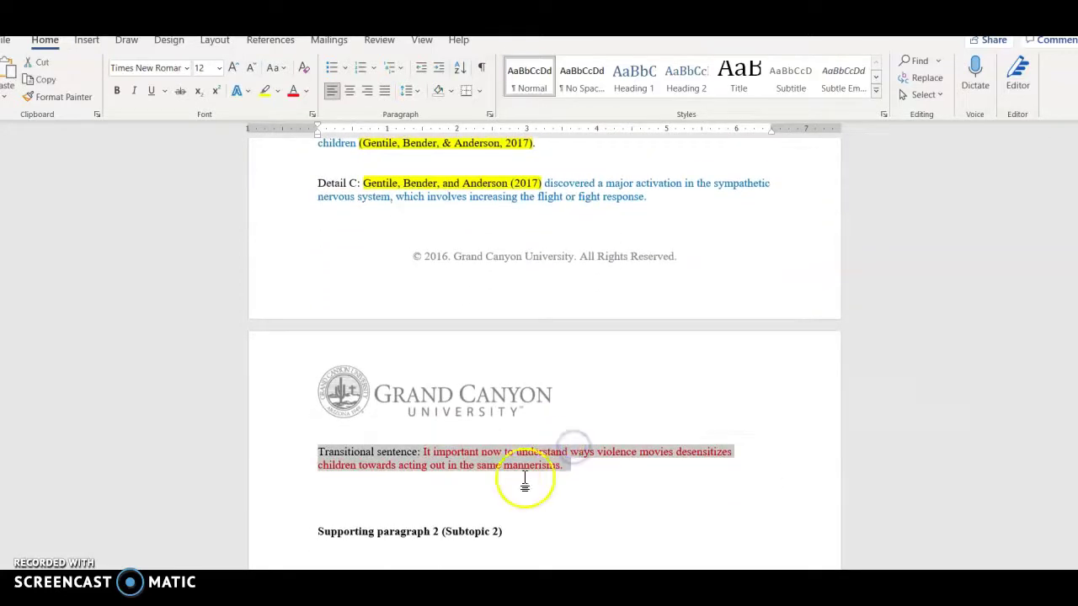
{"action": "scroll", "coordinate": [510, 481], "scroll_direction": "down", "scroll_amount": 1}
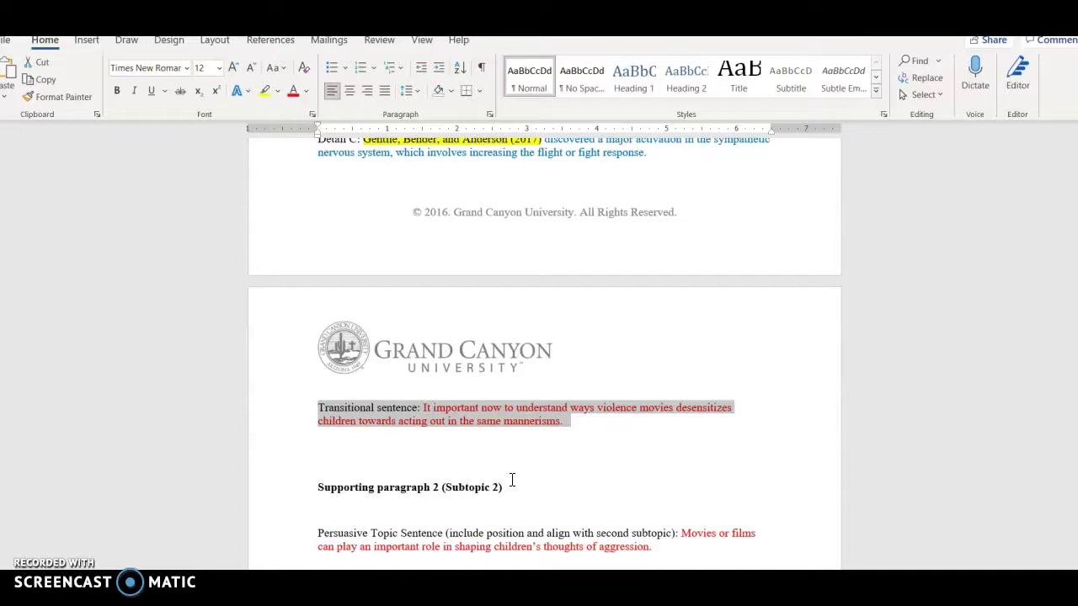
{"action": "scroll", "coordinate": [511, 480], "scroll_direction": "down", "scroll_amount": 4}
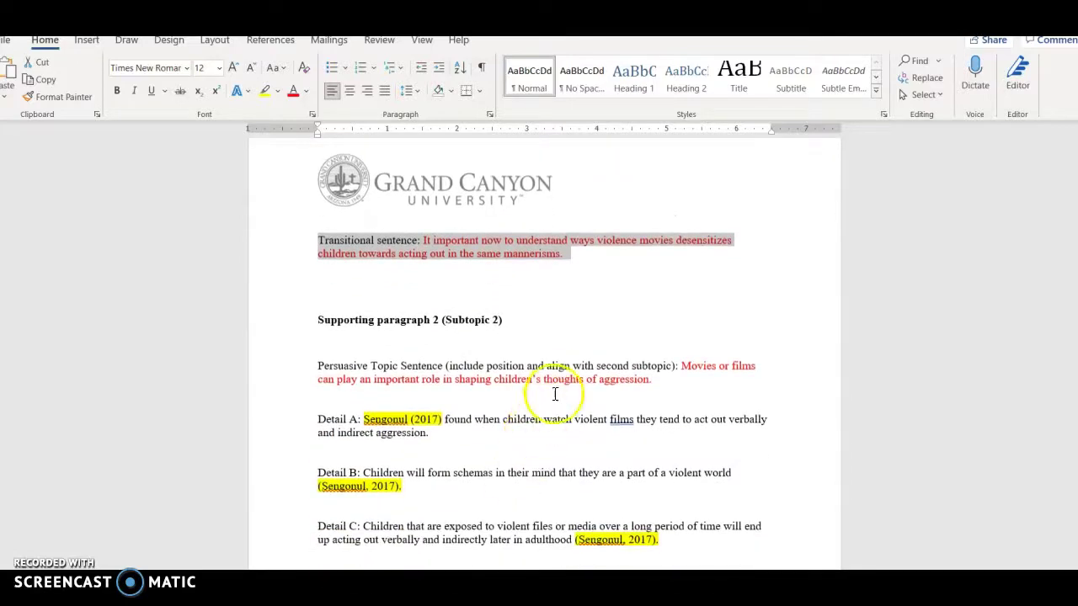
{"action": "double_click", "coordinate": [558, 380]}
{"action": "left_click", "coordinate": [560, 385]}
{"action": "triple_click", "coordinate": [559, 385]}
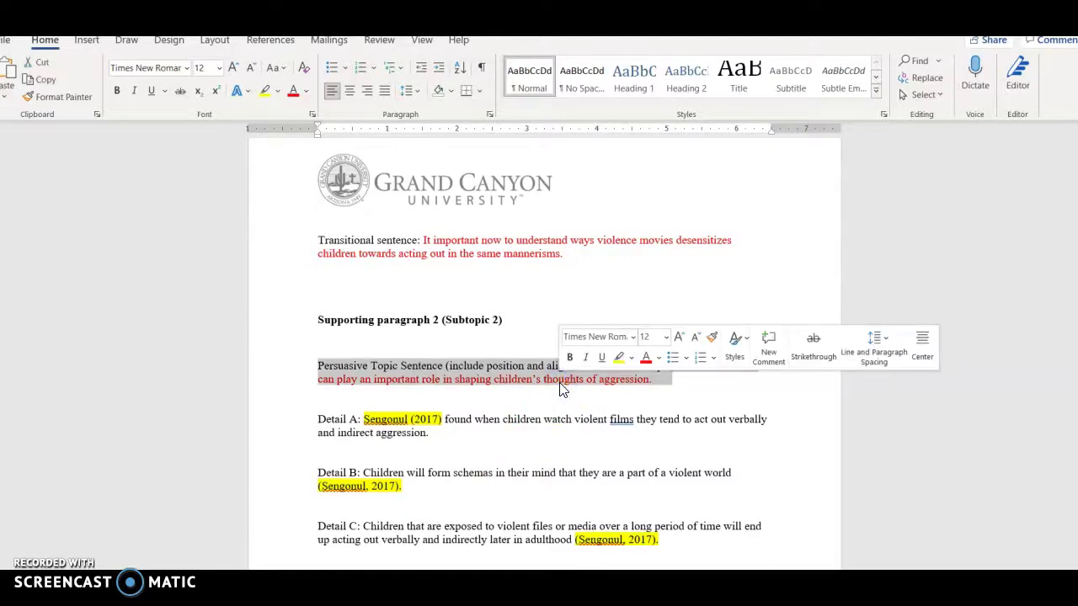
{"action": "scroll", "coordinate": [562, 389], "scroll_direction": "down", "scroll_amount": 1}
{"action": "scroll", "coordinate": [560, 389], "scroll_direction": "up", "scroll_amount": 12}
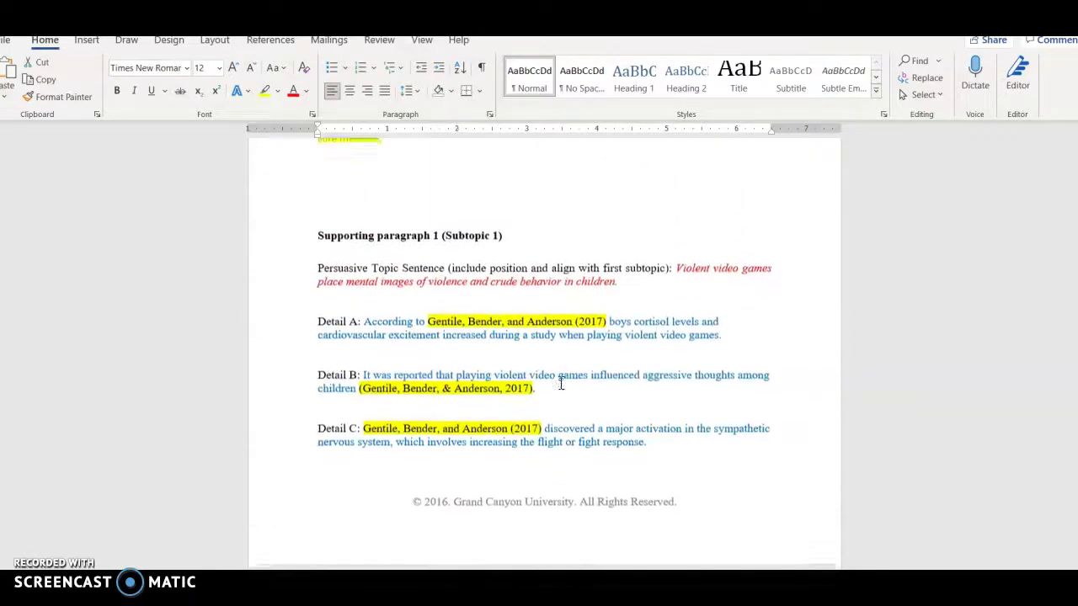
{"action": "scroll", "coordinate": [561, 384], "scroll_direction": "up", "scroll_amount": 4}
{"action": "left_click", "coordinate": [517, 358]}
{"action": "scroll", "coordinate": [556, 439], "scroll_direction": "down", "scroll_amount": 7}
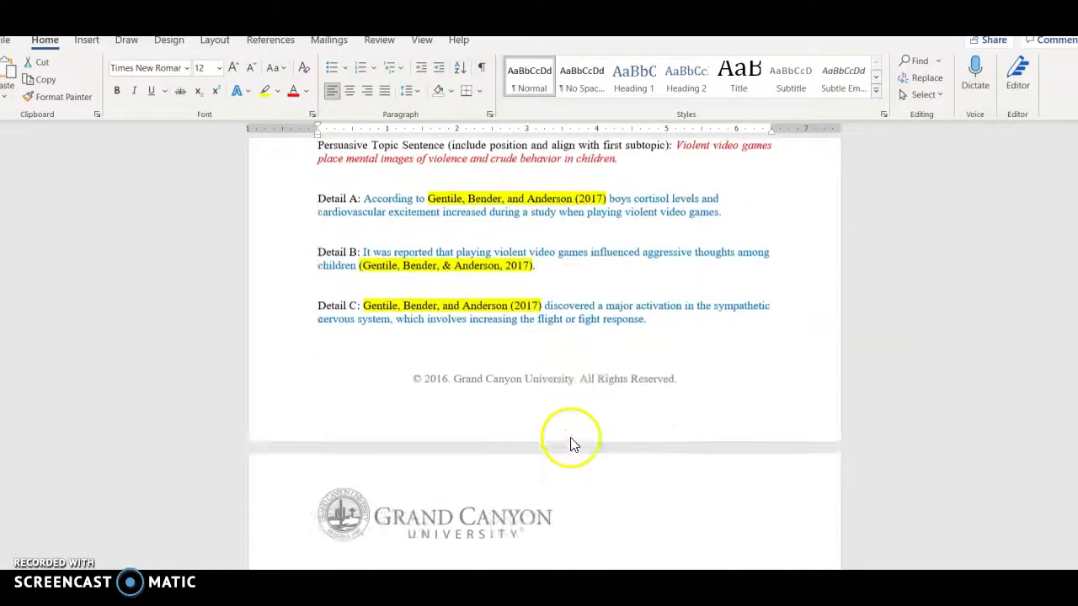
{"action": "scroll", "coordinate": [571, 438], "scroll_direction": "down", "scroll_amount": 15}
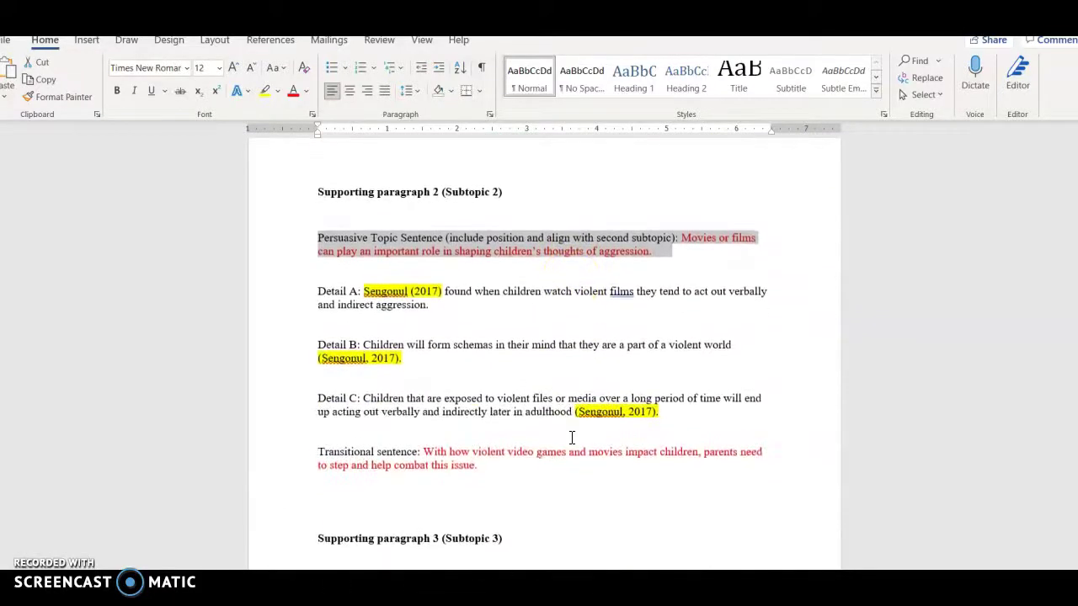
{"action": "left_click", "coordinate": [455, 321]}
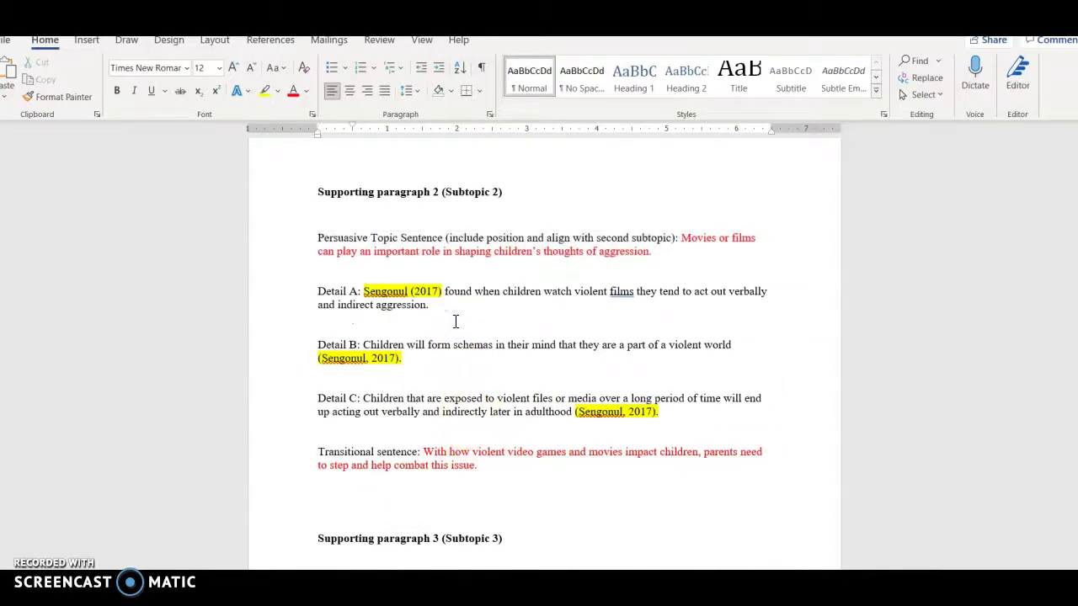
{"action": "left_click", "coordinate": [584, 423]}
{"action": "left_click", "coordinate": [559, 442]}
{"action": "left_click", "coordinate": [764, 347]}
{"action": "scroll", "coordinate": [669, 363], "scroll_direction": "up", "scroll_amount": 10}
{"action": "scroll", "coordinate": [665, 362], "scroll_direction": "up", "scroll_amount": 5}
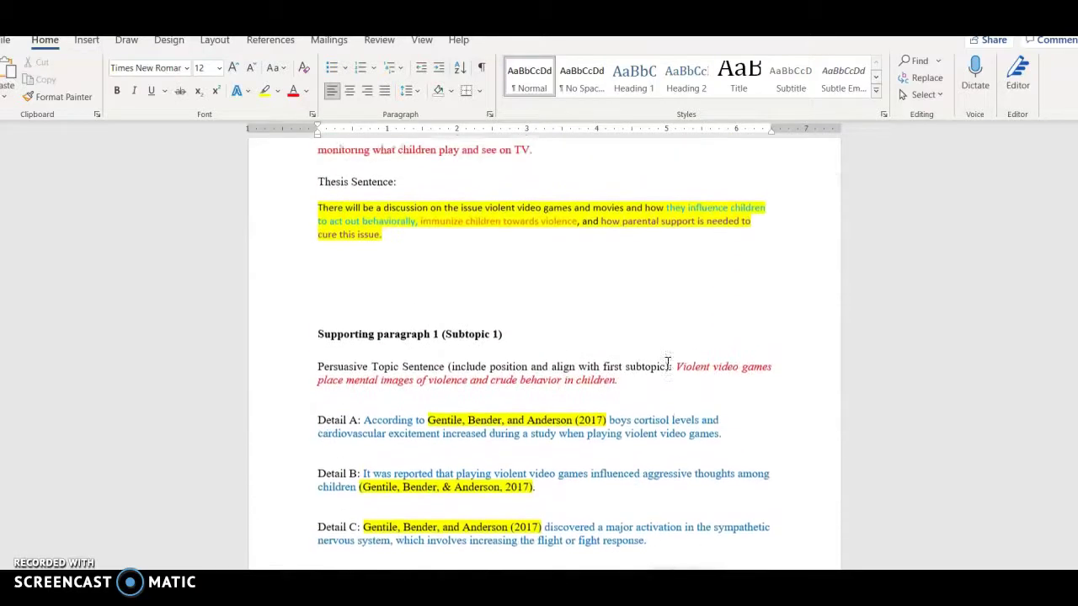
{"action": "scroll", "coordinate": [665, 362], "scroll_direction": "down", "scroll_amount": 10}
{"action": "scroll", "coordinate": [666, 367], "scroll_direction": "down", "scroll_amount": 3}
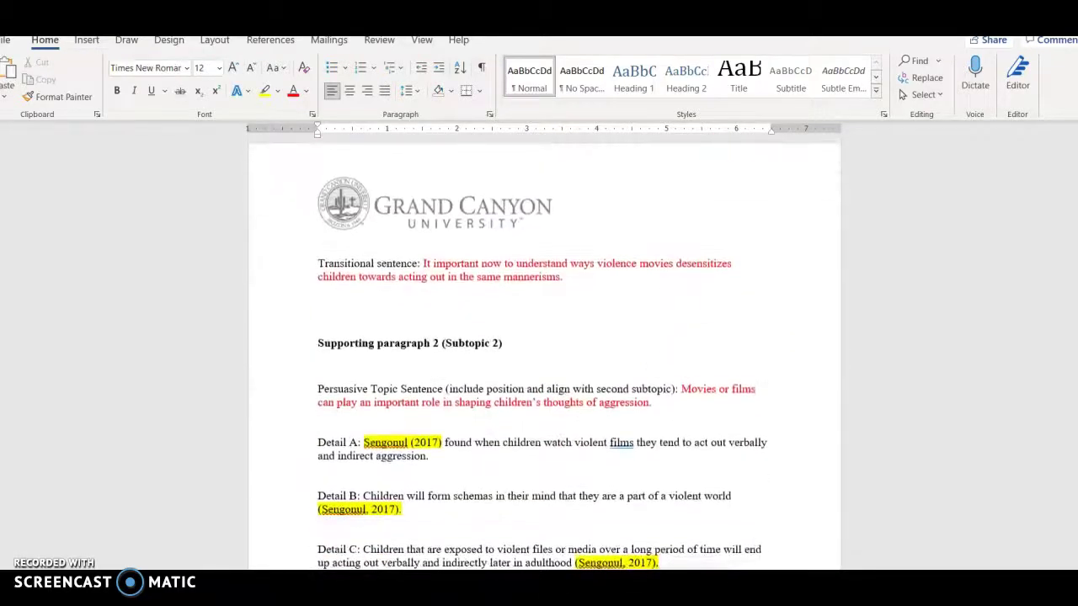
{"action": "left_click", "coordinate": [667, 387]}
{"action": "scroll", "coordinate": [664, 396], "scroll_direction": "down", "scroll_amount": 2}
{"action": "scroll", "coordinate": [661, 402], "scroll_direction": "down", "scroll_amount": 1}
{"action": "left_click", "coordinate": [606, 414]}
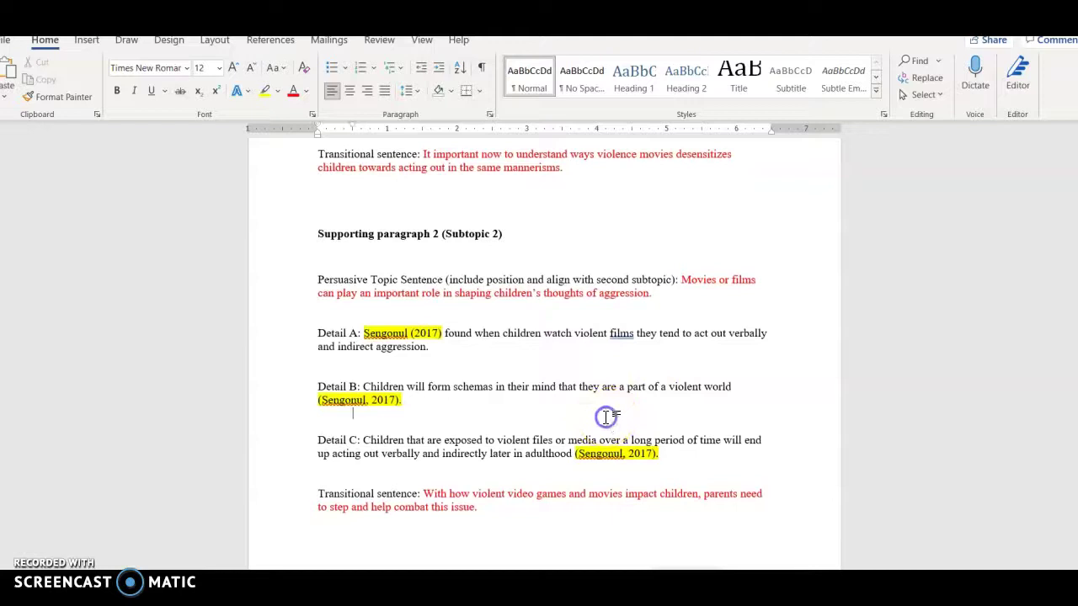
{"action": "left_click", "coordinate": [374, 350]}
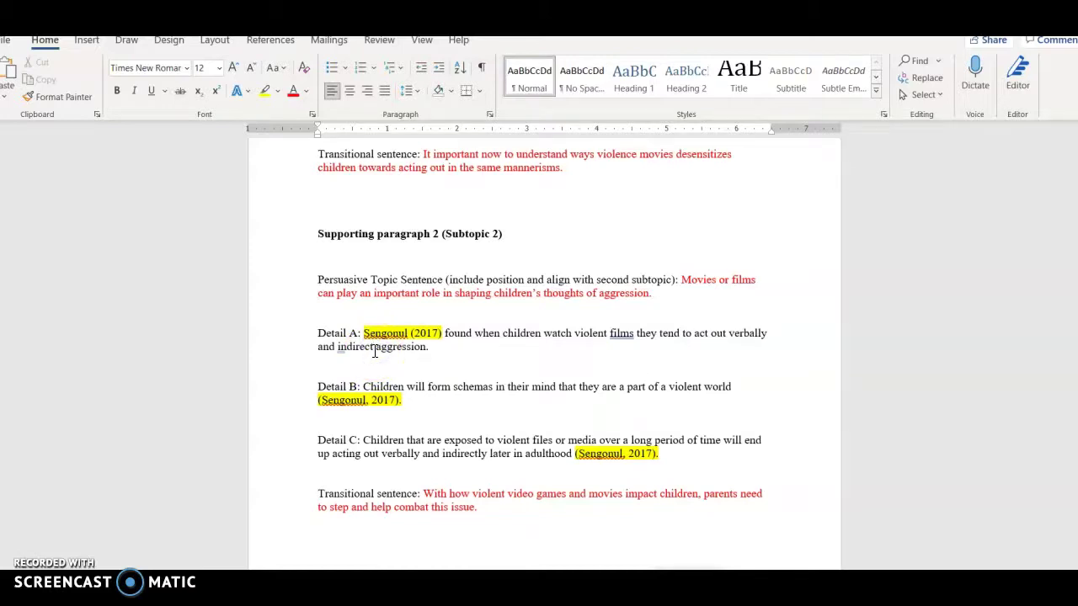
{"action": "double_click", "coordinate": [381, 333]}
{"action": "left_click", "coordinate": [446, 350]}
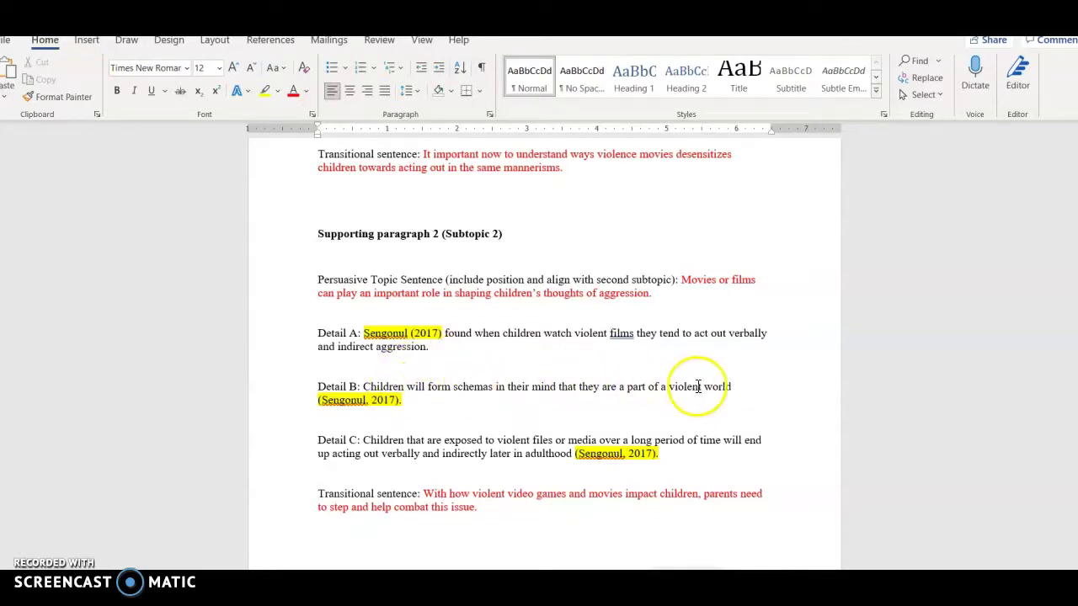
{"action": "left_click_drag", "start_coordinate": [348, 396], "coordinate": [383, 413]}
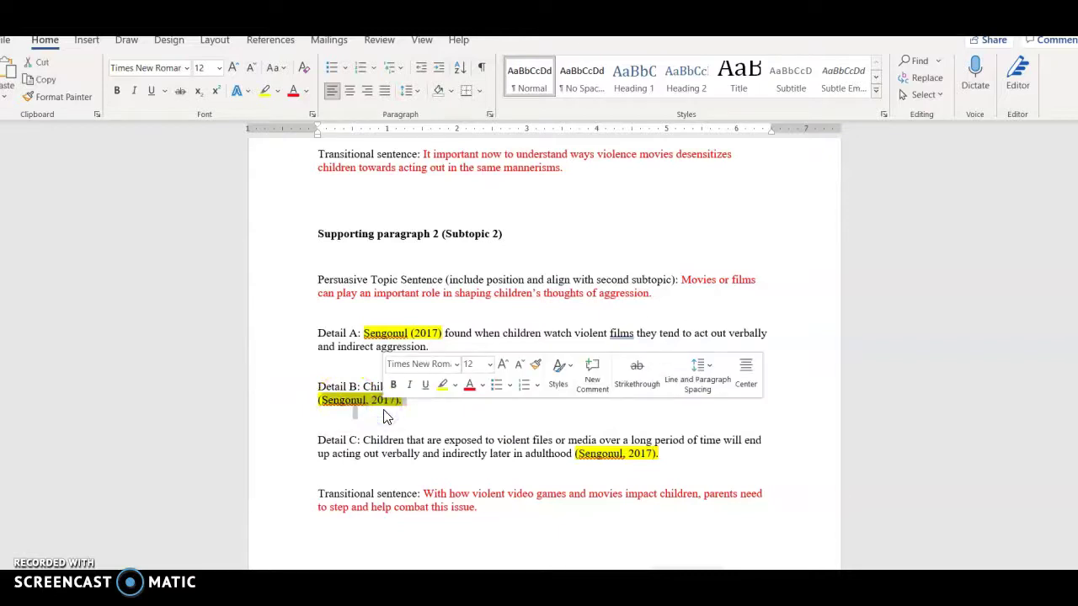
{"action": "left_click", "coordinate": [378, 414]}
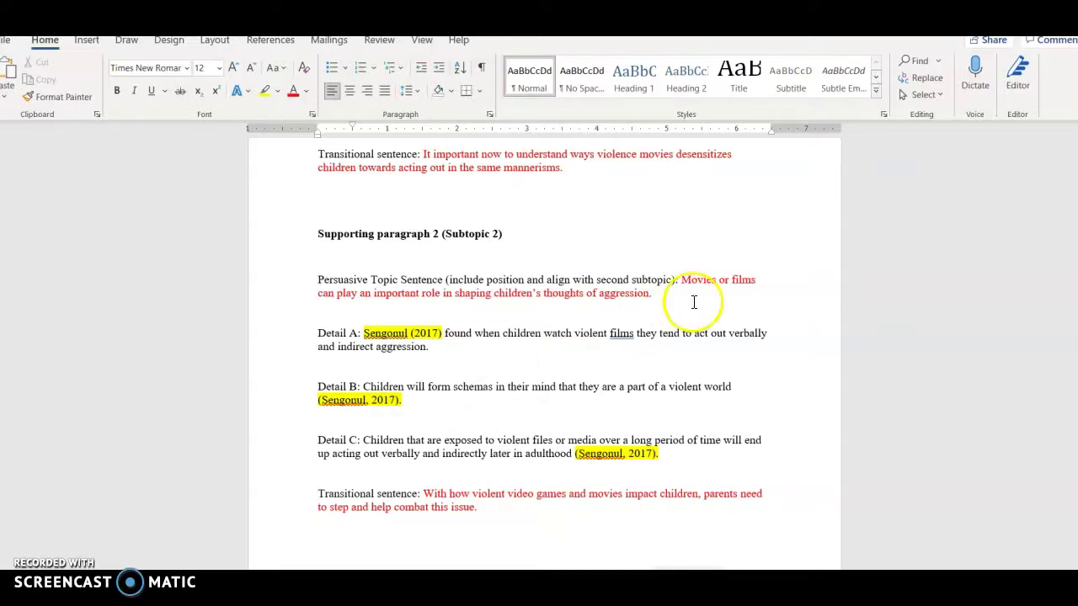
{"action": "left_click", "coordinate": [550, 501]}
{"action": "mouse_move", "coordinate": [536, 539]}
{"action": "scroll", "coordinate": [533, 403], "scroll_direction": "down", "scroll_amount": 3}
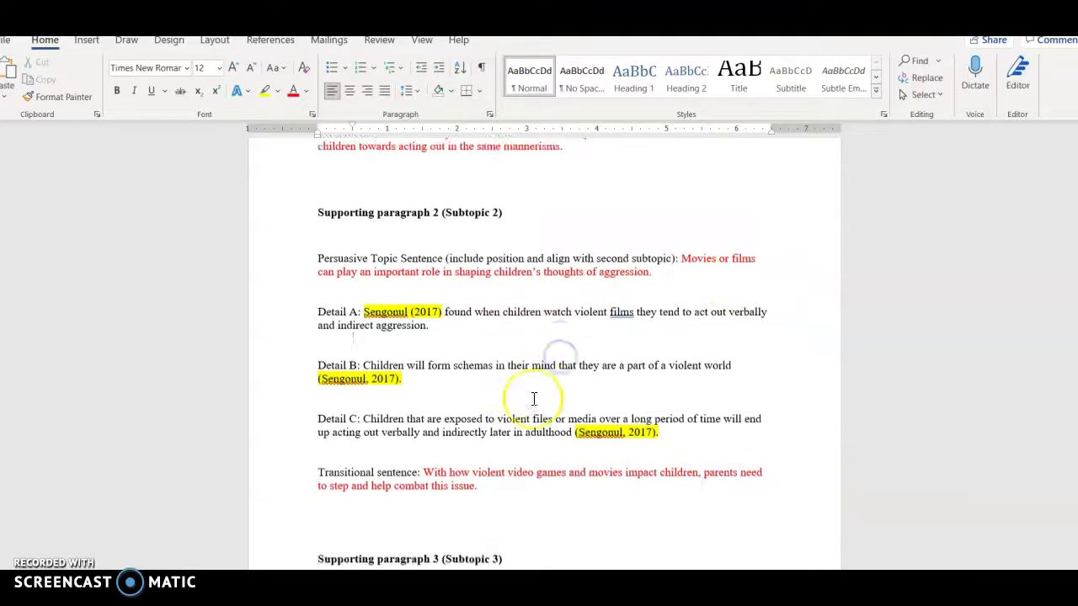
{"action": "scroll", "coordinate": [533, 399], "scroll_direction": "up", "scroll_amount": 3}
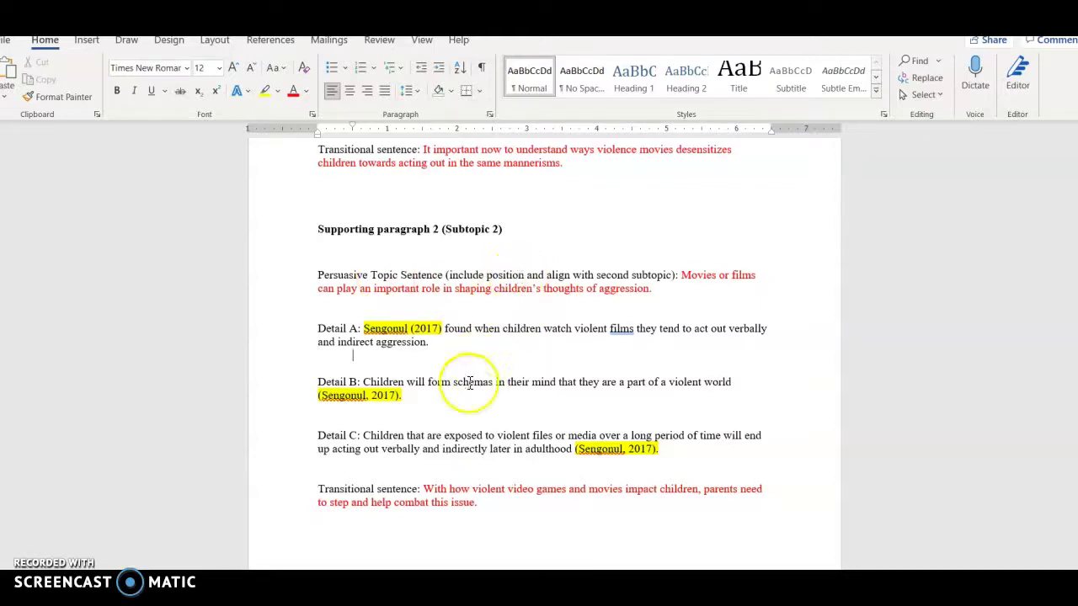
Place the caret in Supporting paragraph 3's Detail C, then switch to the library article.
{"action": "scroll", "coordinate": [473, 406], "scroll_direction": "down", "scroll_amount": 10}
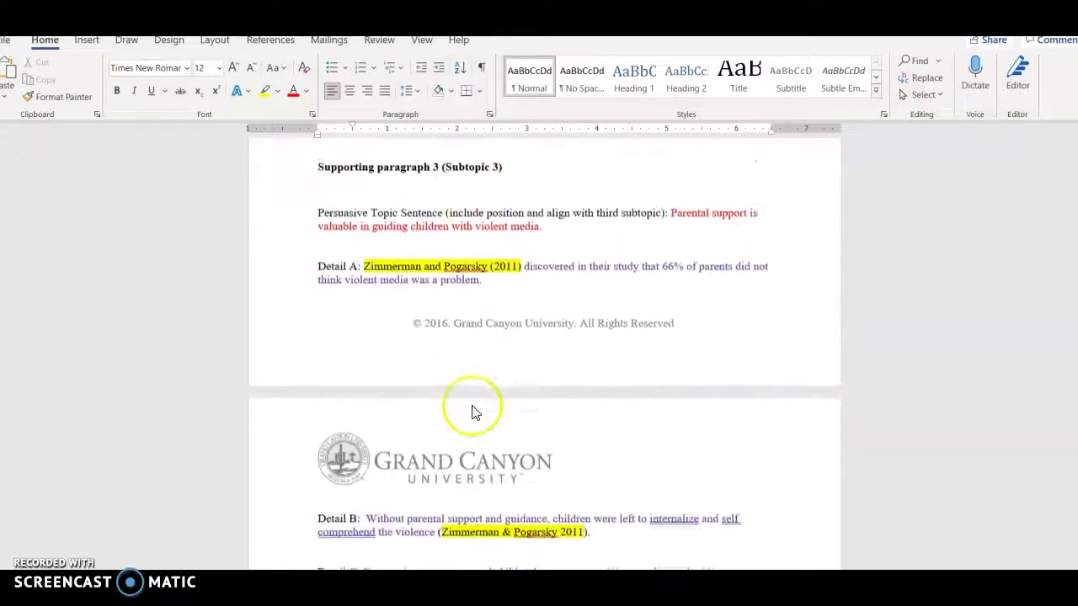
{"action": "scroll", "coordinate": [472, 410], "scroll_direction": "up", "scroll_amount": 1}
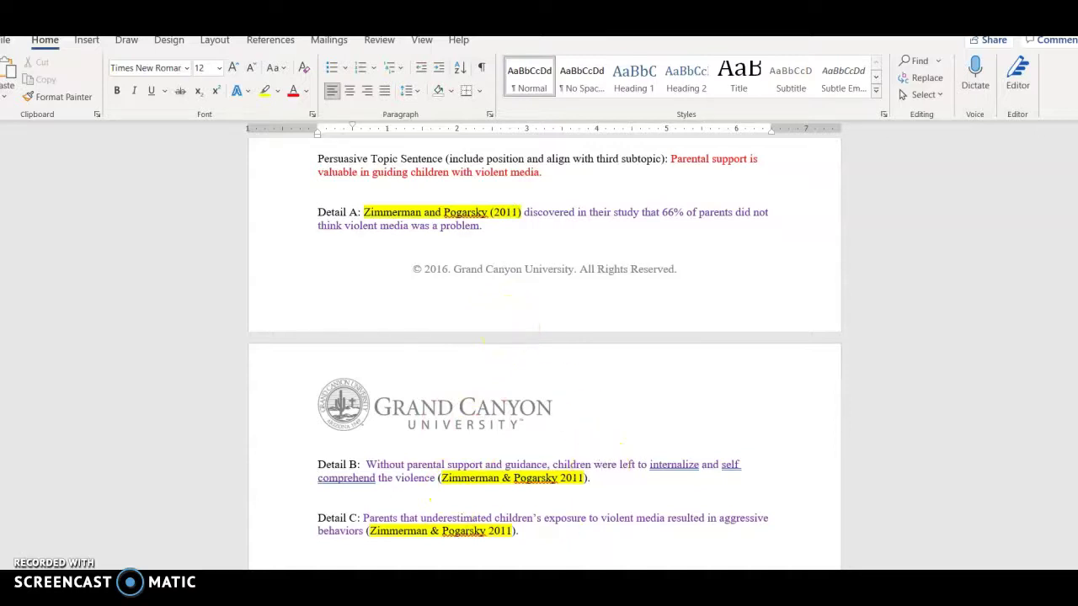
{"action": "left_click", "coordinate": [567, 437]}
{"action": "left_click", "coordinate": [567, 508]}
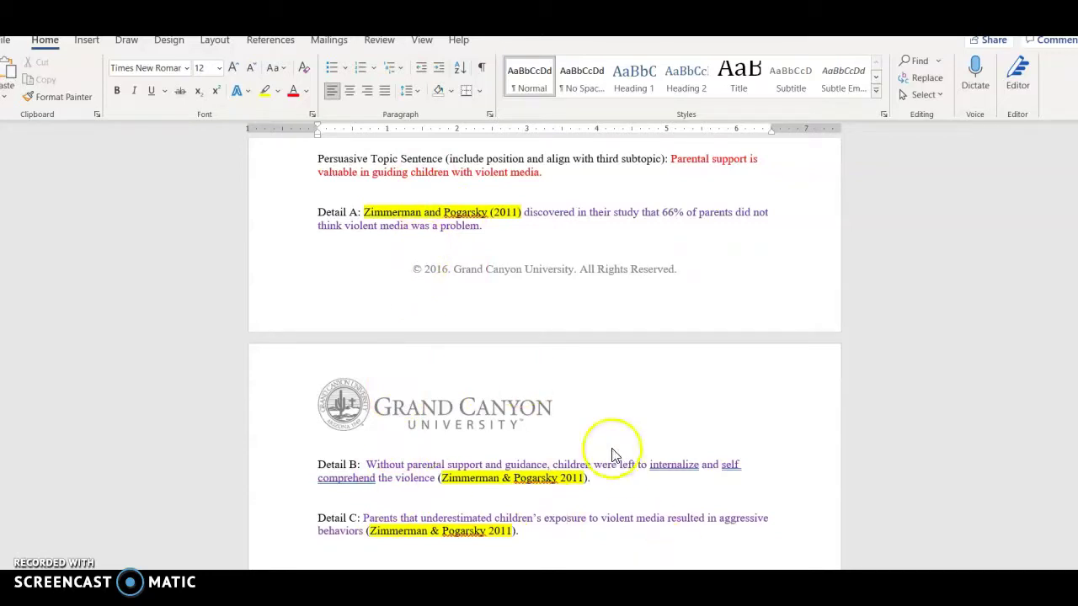
{"action": "key", "text": "alt+Tab"}
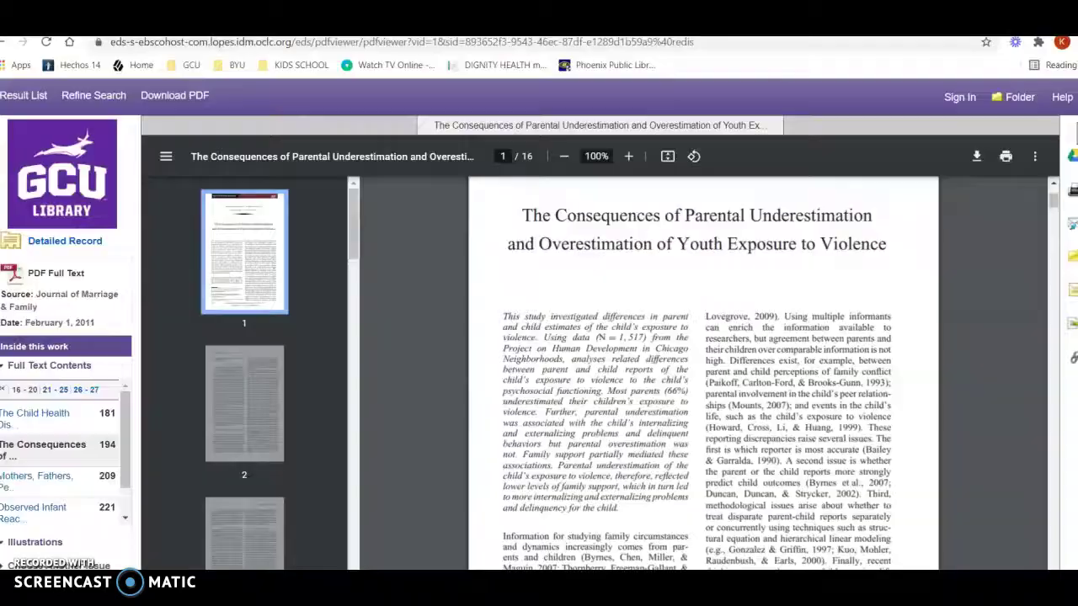
{"action": "left_click", "coordinate": [628, 156]}
{"action": "left_click", "coordinate": [628, 156]}
{"action": "scroll", "coordinate": [603, 385], "scroll_direction": "down", "scroll_amount": 1}
{"action": "scroll", "coordinate": [603, 385], "scroll_direction": "up", "scroll_amount": 1}
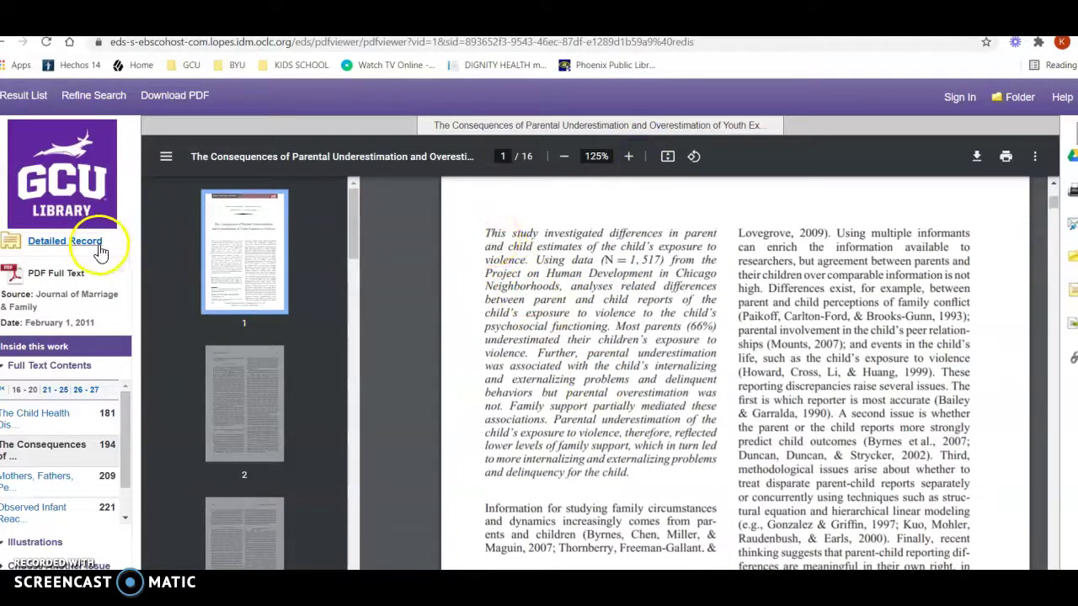
{"action": "left_click", "coordinate": [95, 242]}
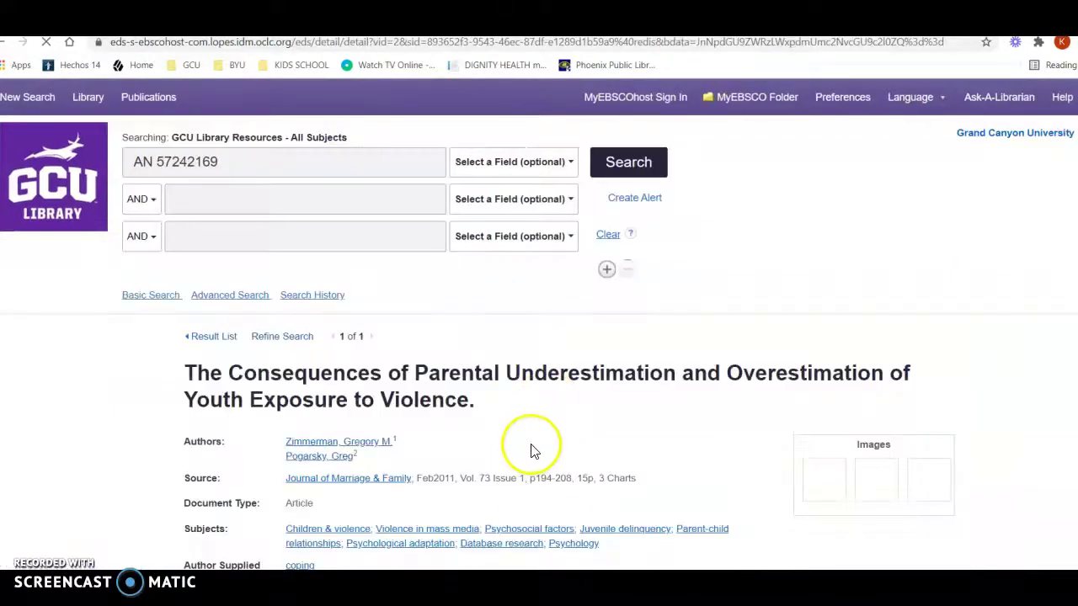
{"action": "scroll", "coordinate": [532, 449], "scroll_direction": "down", "scroll_amount": 6}
{"action": "scroll", "coordinate": [531, 452], "scroll_direction": "up", "scroll_amount": 5}
{"action": "triple_click", "coordinate": [531, 444]}
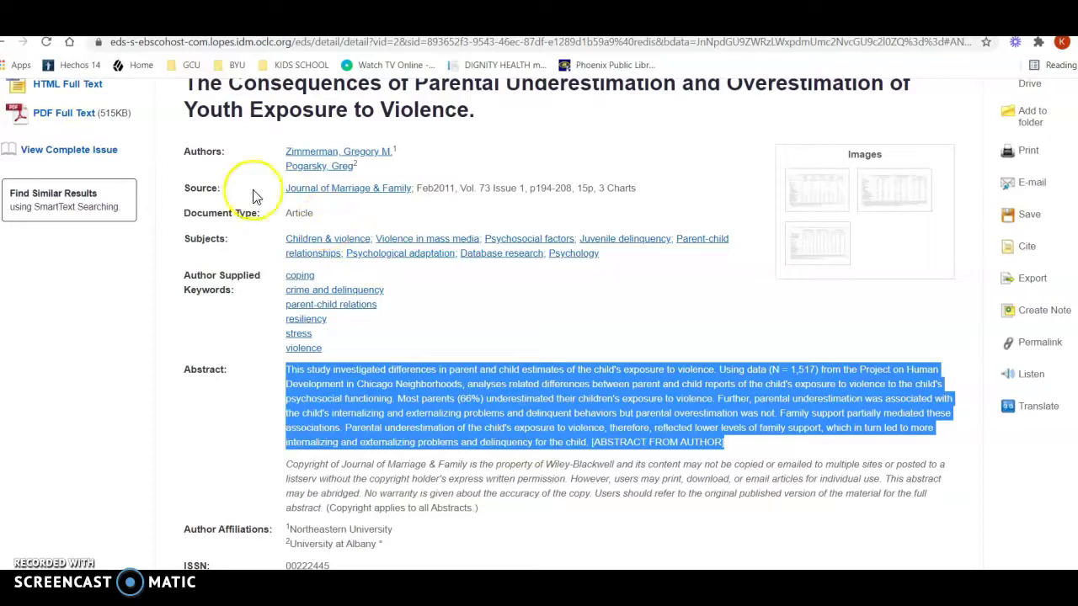
{"action": "left_click", "coordinate": [438, 187]}
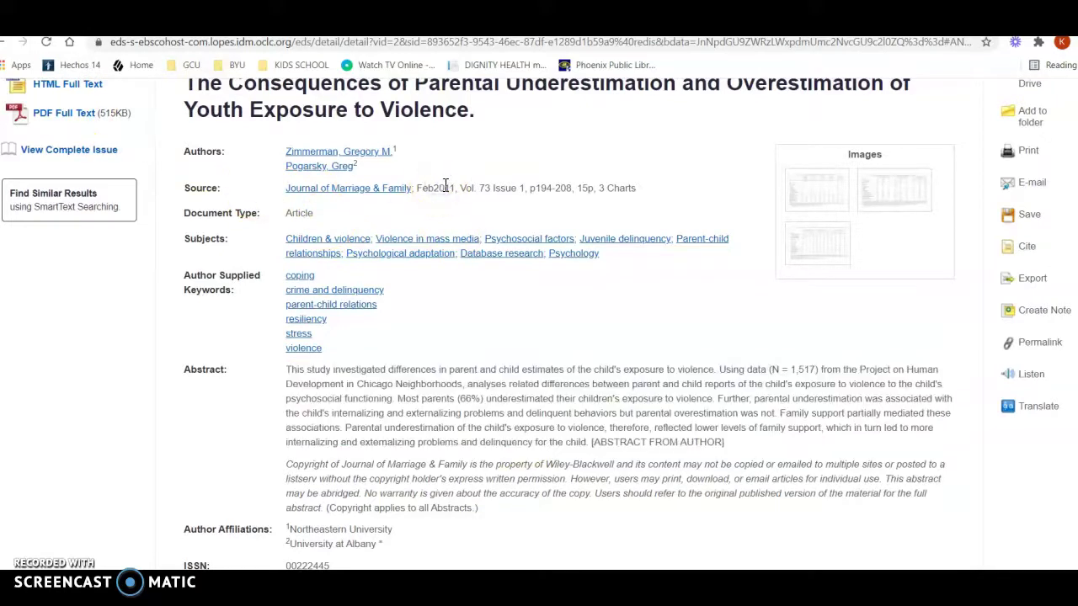
{"action": "double_click", "coordinate": [436, 187]}
{"action": "left_click", "coordinate": [67, 119]}
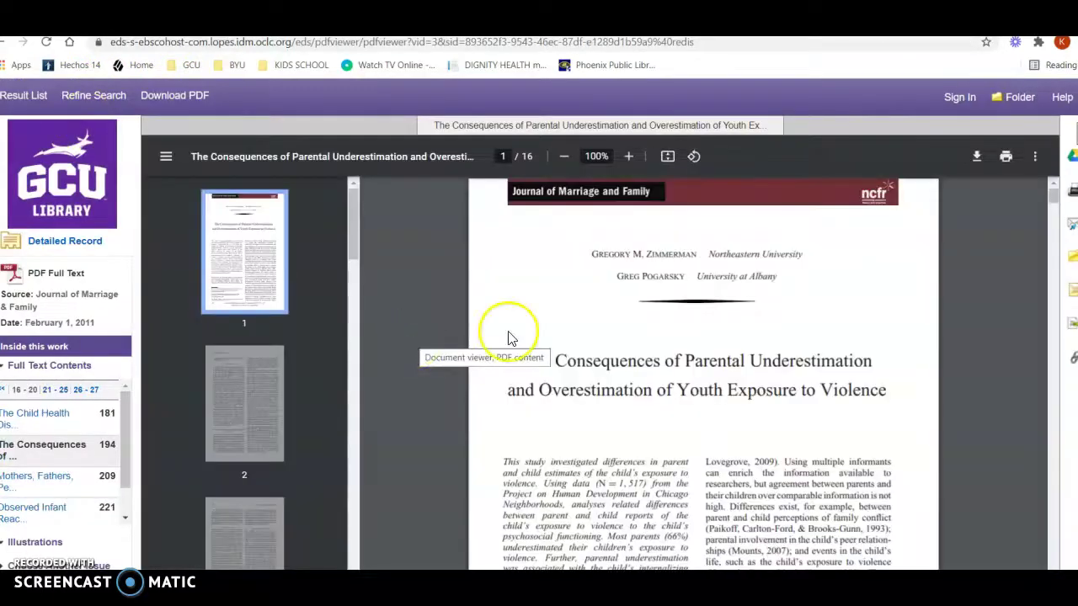
Zoom the PDF to 125% and highlight the Howard, Cross, Li, & Huang (2000) citation.
{"action": "scroll", "coordinate": [623, 374], "scroll_direction": "down", "scroll_amount": 5}
{"action": "scroll", "coordinate": [644, 383], "scroll_direction": "down", "scroll_amount": 3}
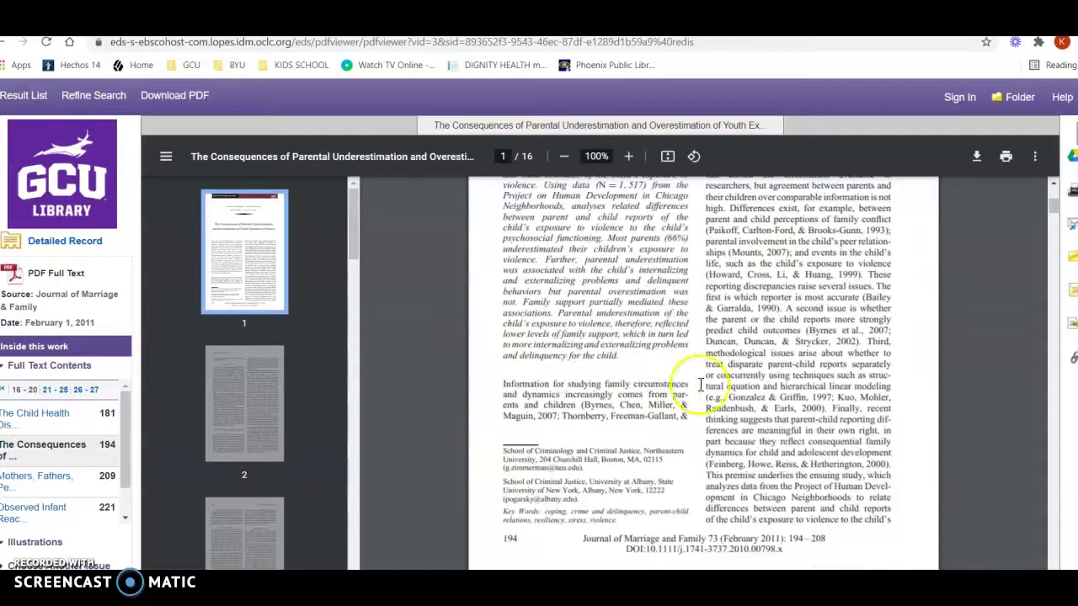
{"action": "left_click", "coordinate": [628, 156]}
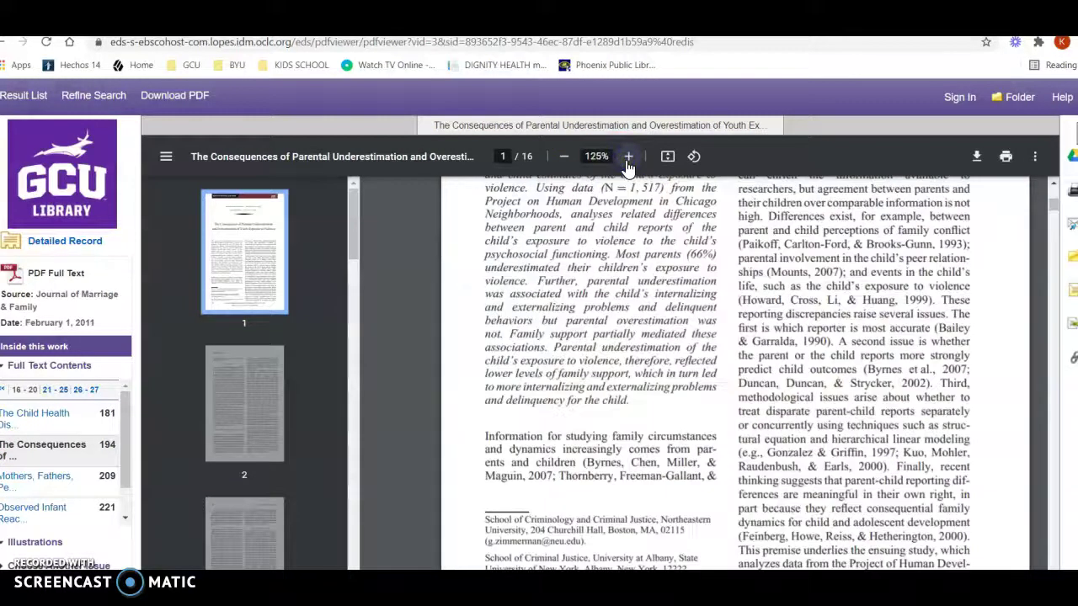
{"action": "left_click_drag", "start_coordinate": [742, 301], "coordinate": [922, 299]}
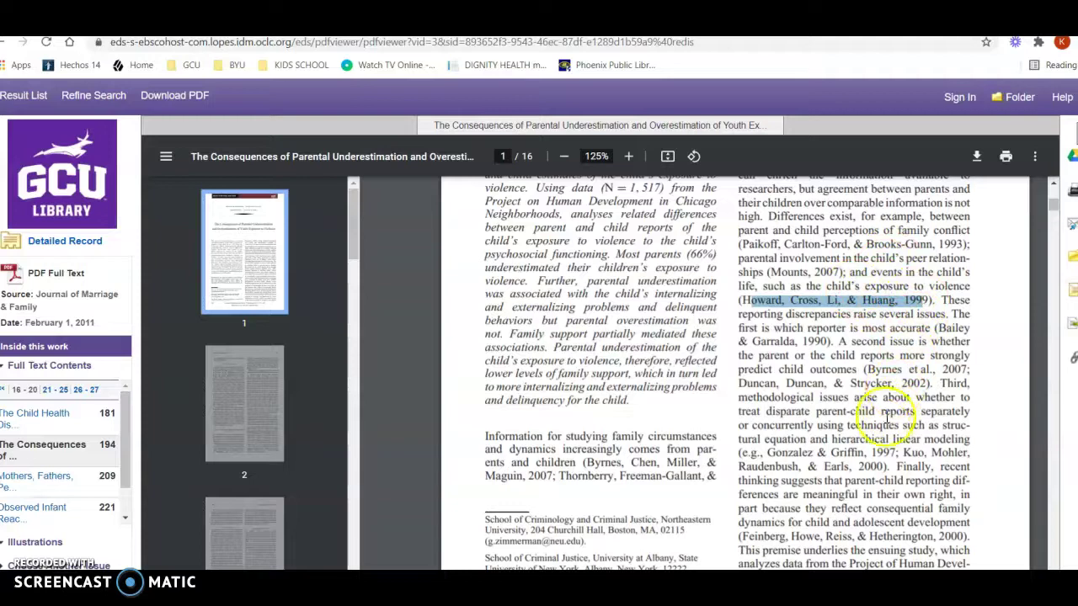
{"action": "left_click", "coordinate": [878, 459]}
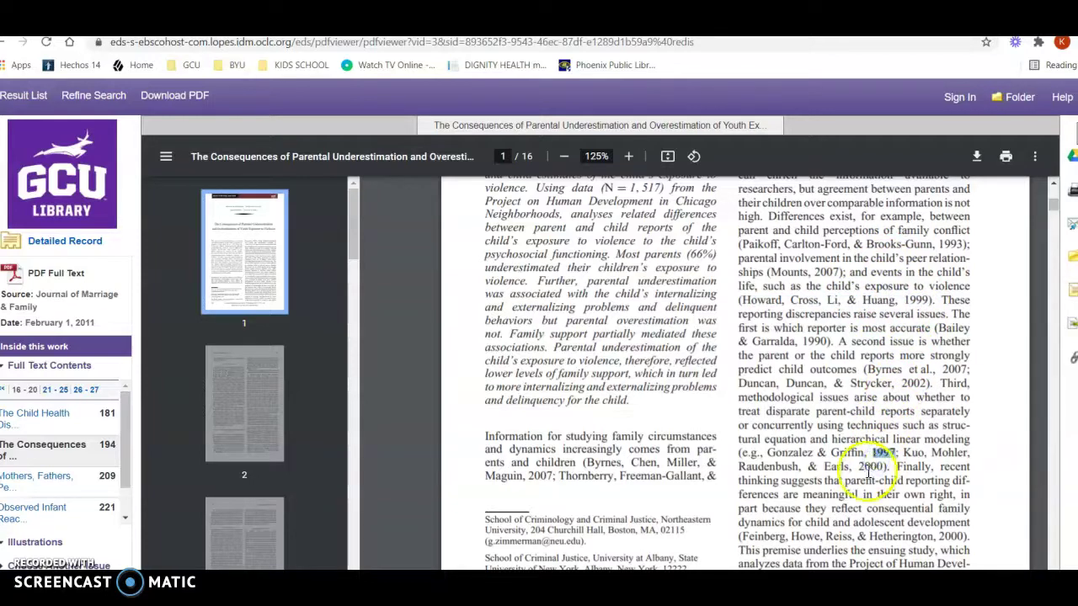
{"action": "double_click", "coordinate": [870, 468]}
Scroll down to page 2's Exposure to Violence section.
{"action": "scroll", "coordinate": [868, 474], "scroll_direction": "up", "scroll_amount": 2}
{"action": "scroll", "coordinate": [867, 467], "scroll_direction": "down", "scroll_amount": 6}
{"action": "scroll", "coordinate": [863, 458], "scroll_direction": "down", "scroll_amount": 2}
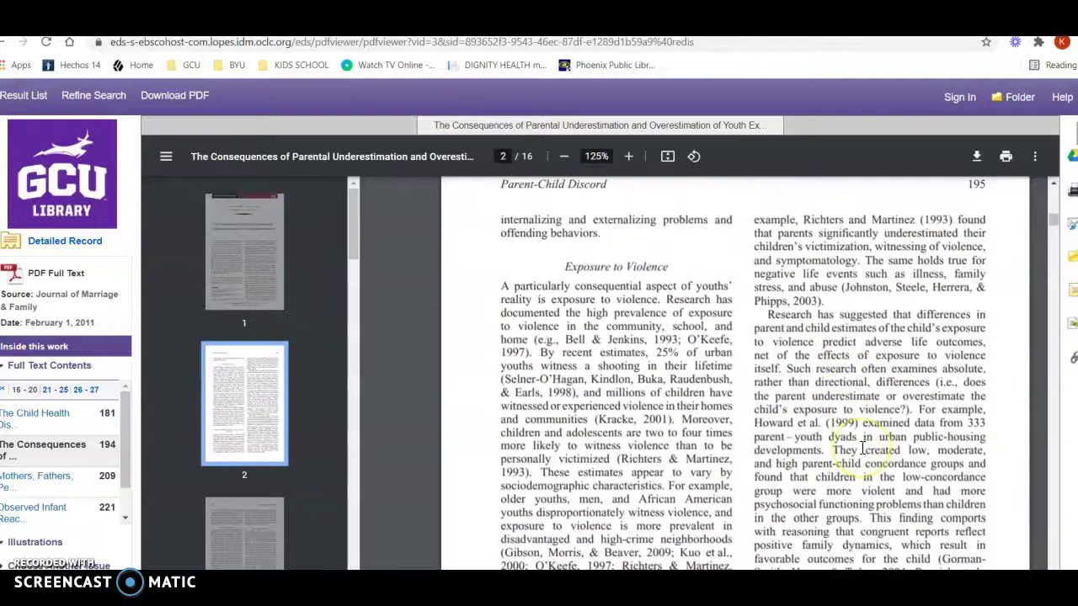
{"action": "right_click", "coordinate": [867, 409]}
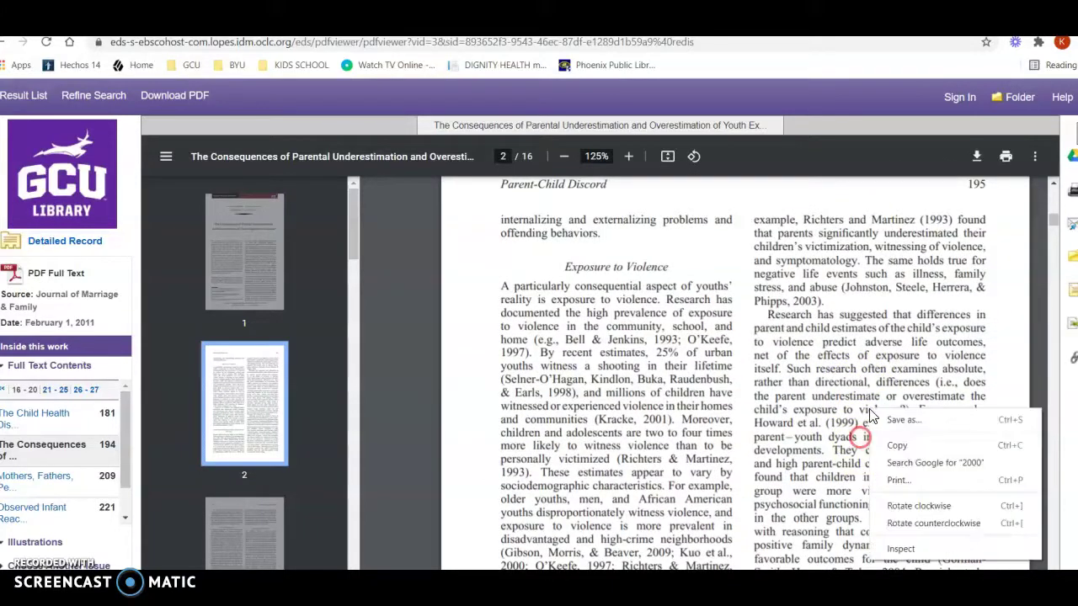
{"action": "left_click", "coordinate": [766, 383]}
{"action": "scroll", "coordinate": [766, 379], "scroll_direction": "down", "scroll_amount": 3}
{"action": "scroll", "coordinate": [767, 373], "scroll_direction": "down", "scroll_amount": 1}
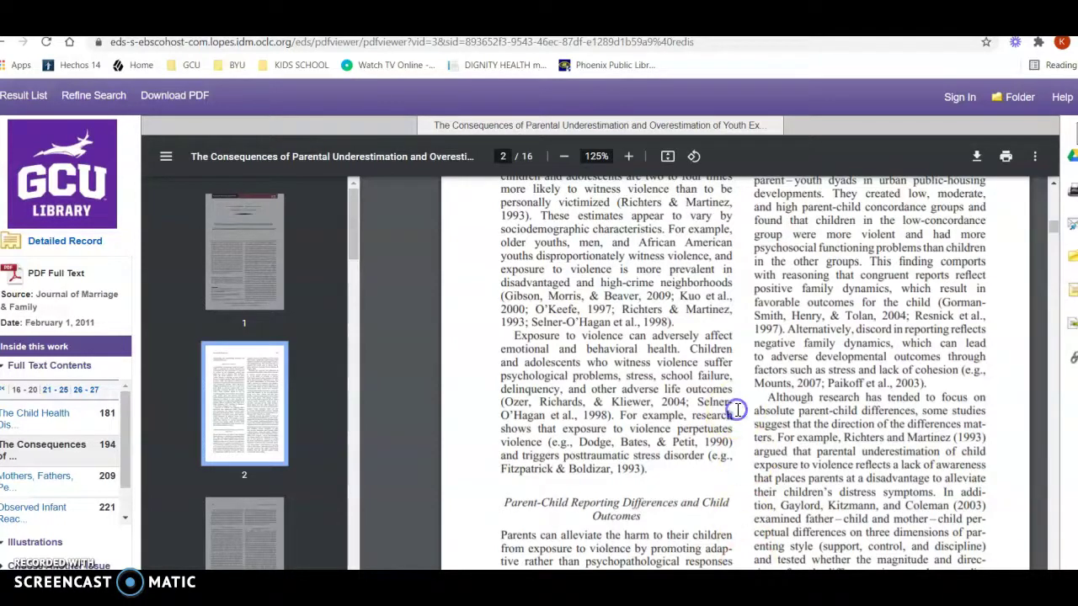
Scroll the article to the Discussion and highlight its heading and citation list.
{"action": "scroll", "coordinate": [737, 410], "scroll_direction": "up", "scroll_amount": 10}
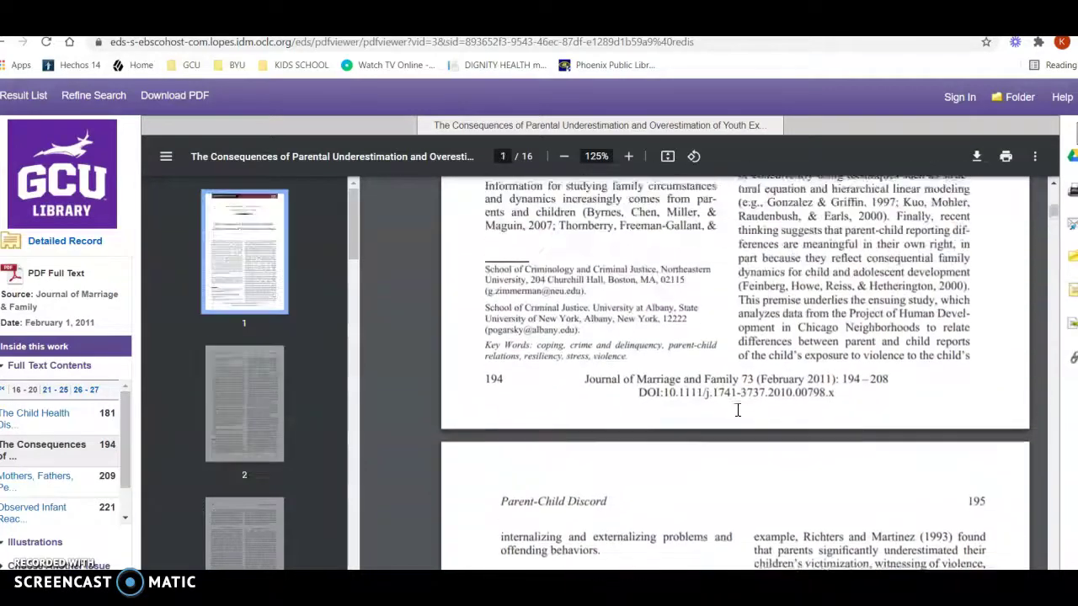
{"action": "scroll", "coordinate": [738, 410], "scroll_direction": "down", "scroll_amount": 15}
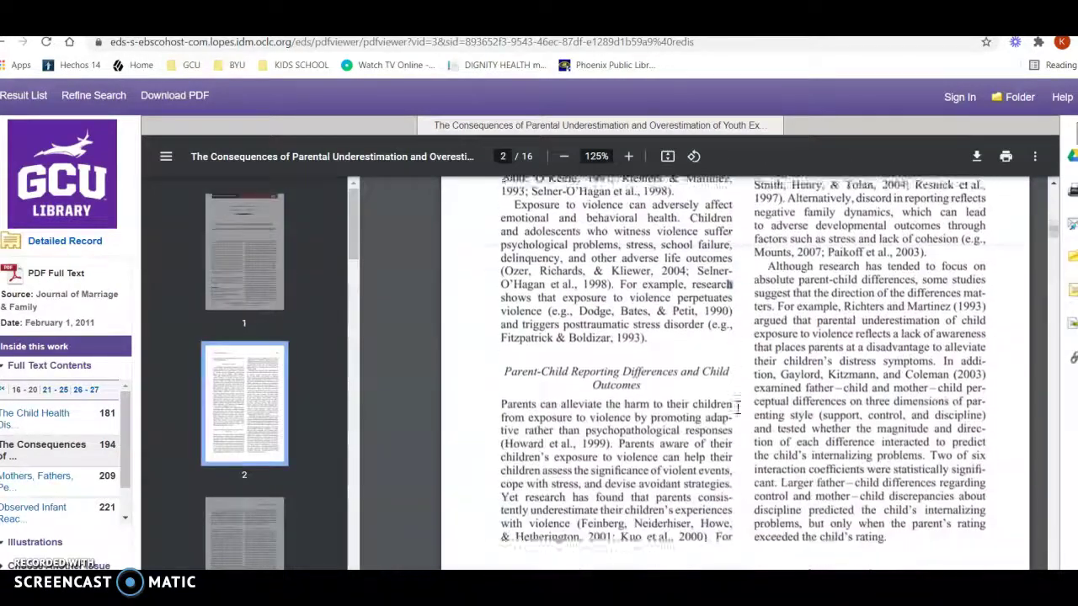
{"action": "scroll", "coordinate": [738, 407], "scroll_direction": "down", "scroll_amount": 5}
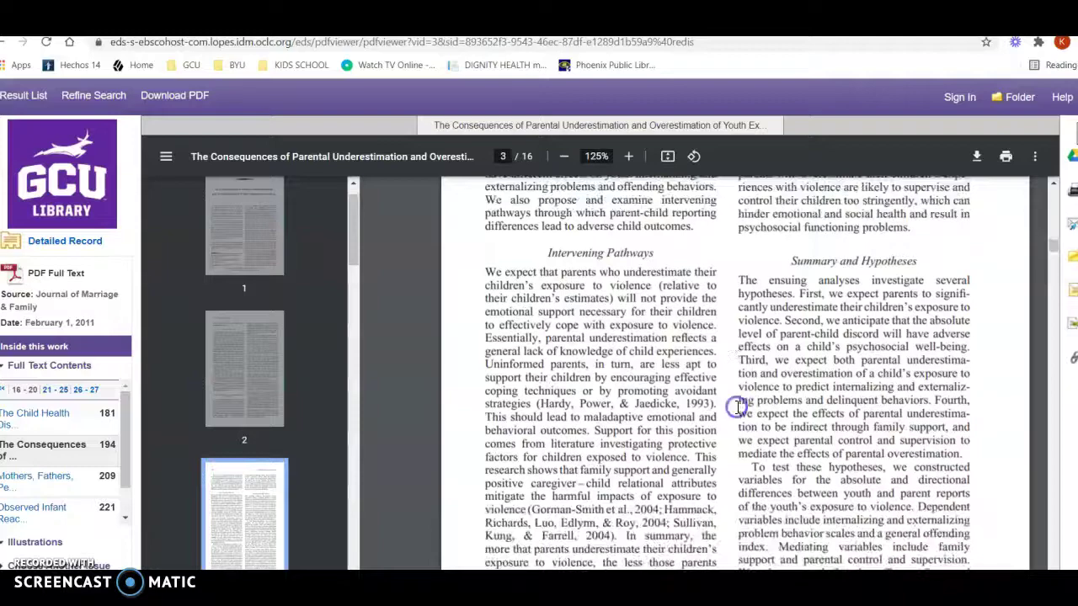
{"action": "scroll", "coordinate": [699, 380], "scroll_direction": "down", "scroll_amount": 5}
{"action": "scroll", "coordinate": [699, 380], "scroll_direction": "up", "scroll_amount": 4}
{"action": "scroll", "coordinate": [599, 402], "scroll_direction": "up", "scroll_amount": 12}
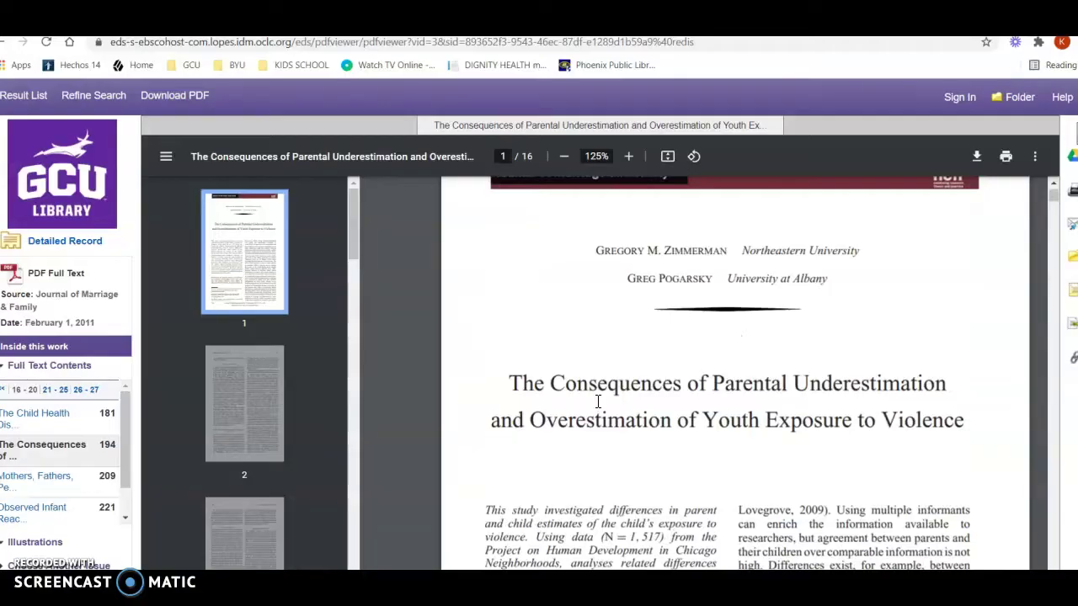
{"action": "scroll", "coordinate": [599, 402], "scroll_direction": "down", "scroll_amount": 20}
{"action": "scroll", "coordinate": [617, 360], "scroll_direction": "down", "scroll_amount": 8}
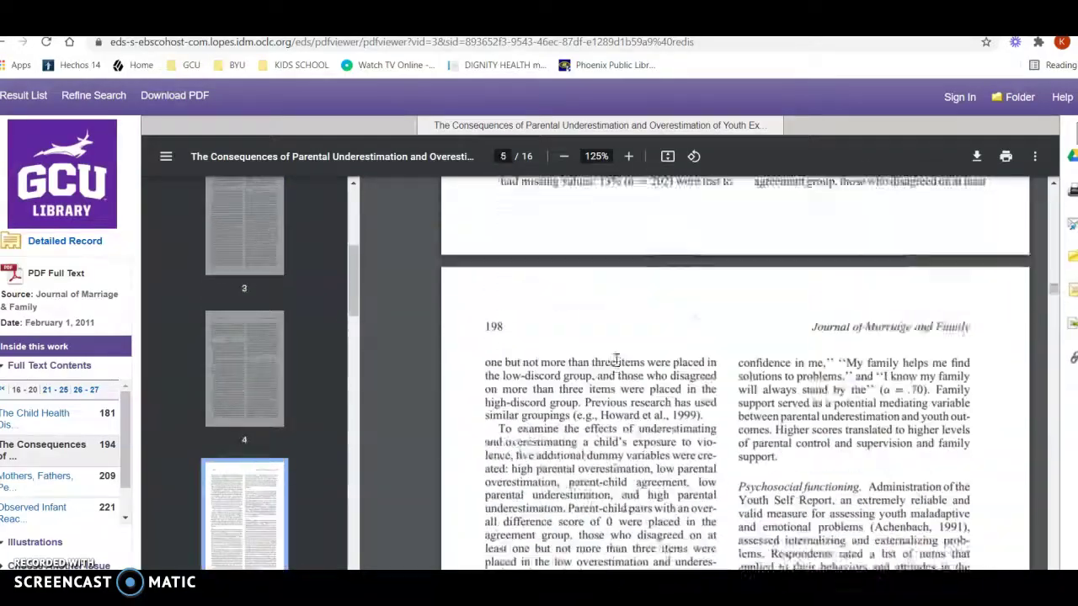
{"action": "scroll", "coordinate": [616, 360], "scroll_direction": "down", "scroll_amount": 15}
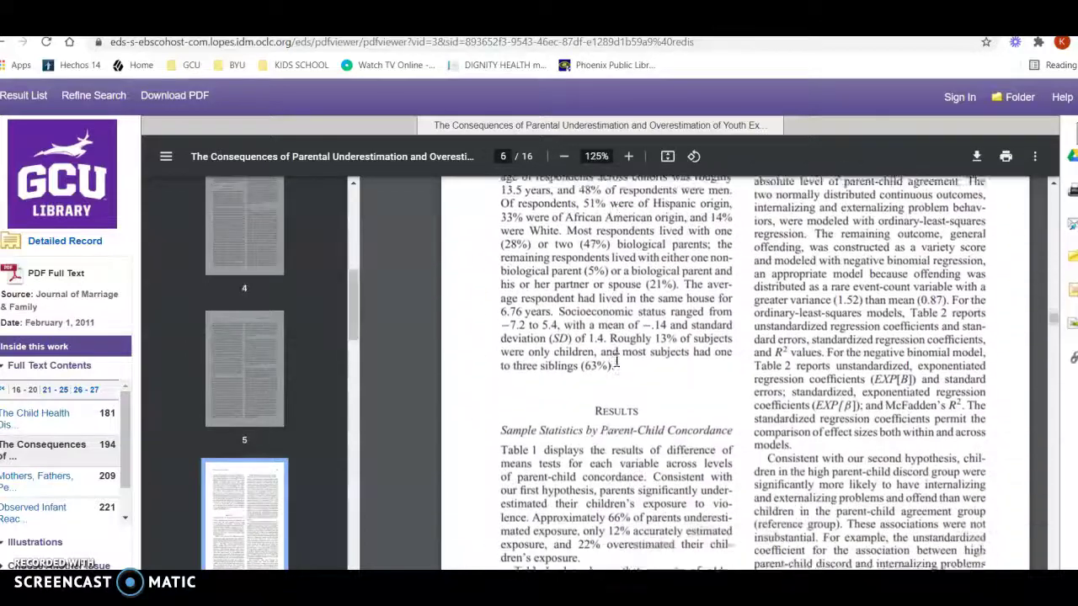
{"action": "scroll", "coordinate": [610, 316], "scroll_direction": "down", "scroll_amount": 15}
{"action": "scroll", "coordinate": [610, 311], "scroll_direction": "down", "scroll_amount": 15}
{"action": "scroll", "coordinate": [612, 302], "scroll_direction": "down", "scroll_amount": 15}
{"action": "scroll", "coordinate": [612, 300], "scroll_direction": "down", "scroll_amount": 8}
{"action": "left_click", "coordinate": [610, 250]}
{"action": "double_click", "coordinate": [610, 250]}
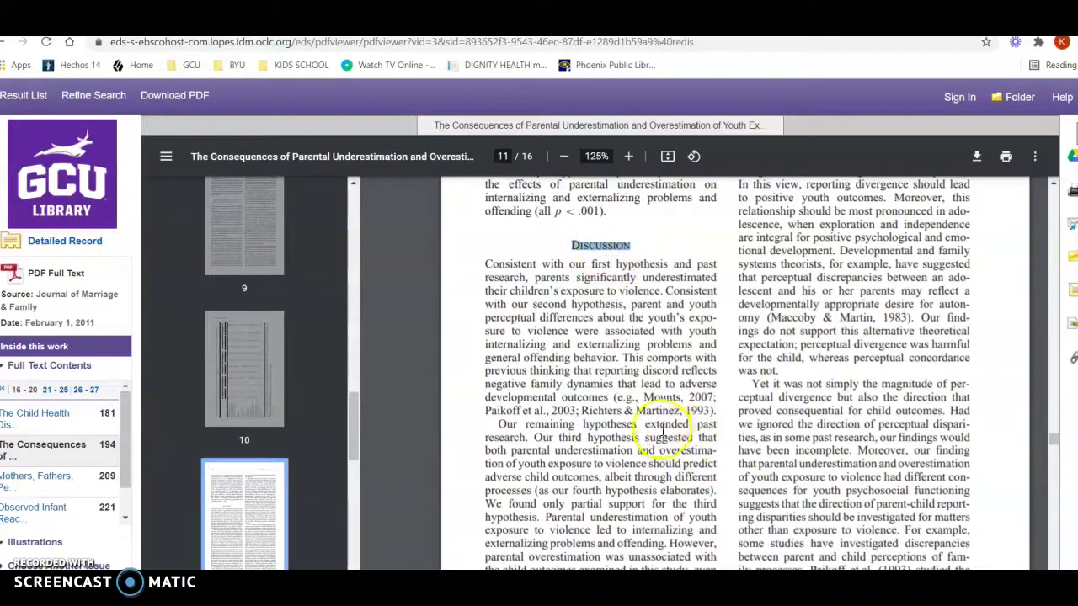
{"action": "double_click", "coordinate": [665, 398]}
{"action": "left_click_drag", "start_coordinate": [665, 397], "coordinate": [708, 411]}
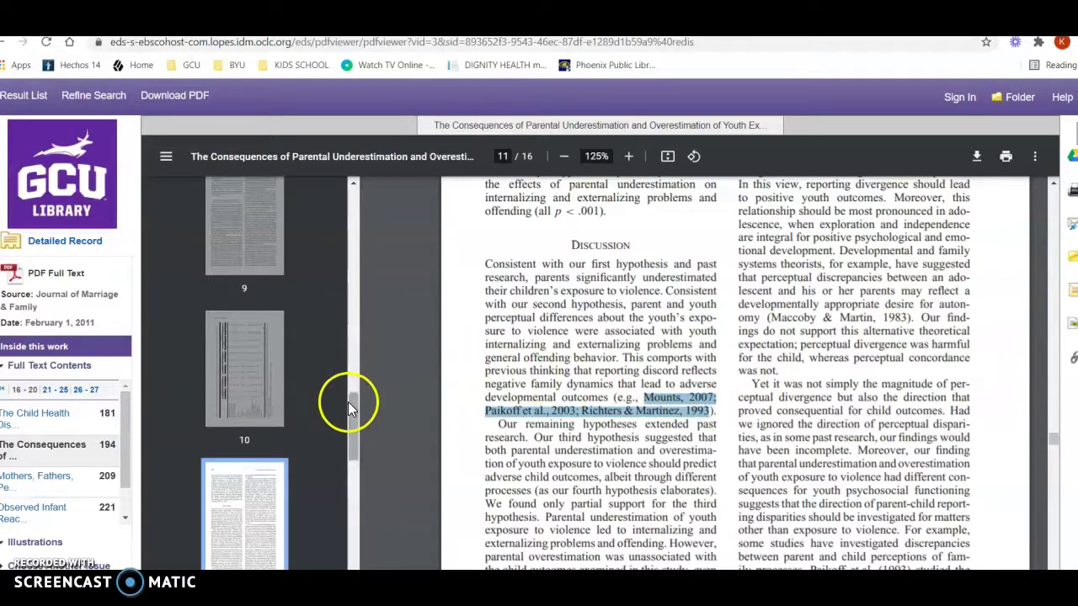
Jump back to page 1 of the article and select the abstract.
{"action": "left_click_drag", "start_coordinate": [355, 408], "coordinate": [358, 173]}
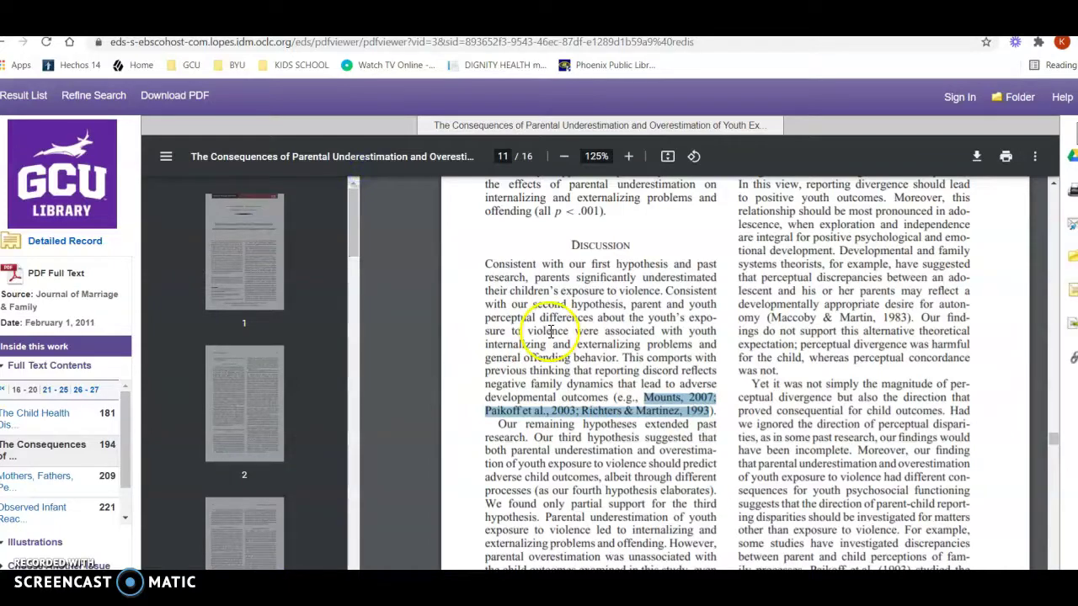
{"action": "left_click", "coordinate": [260, 290]}
{"action": "scroll", "coordinate": [539, 331], "scroll_direction": "down", "scroll_amount": 5}
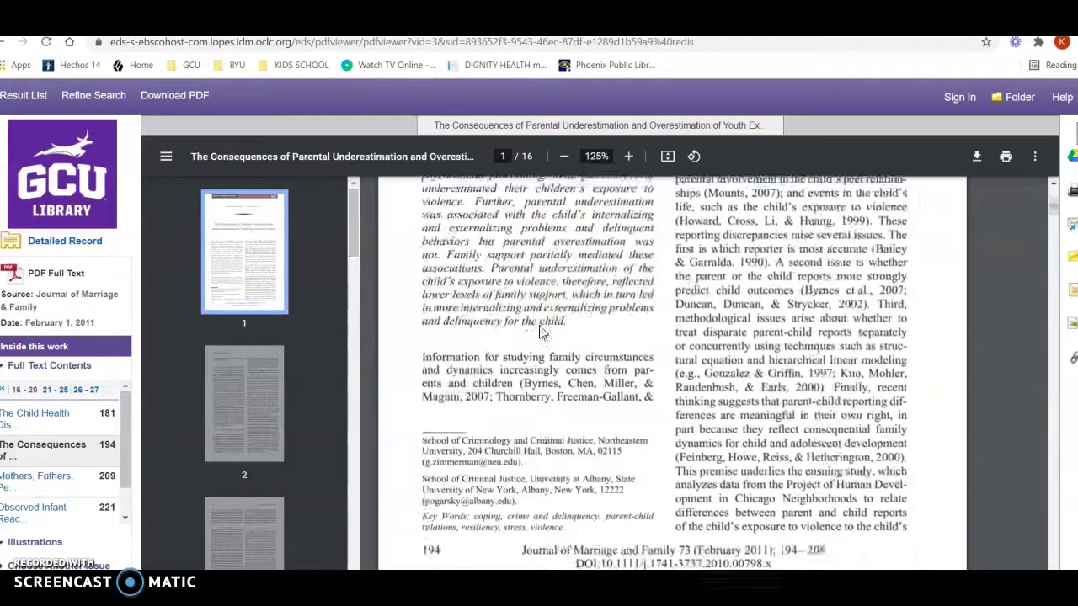
{"action": "scroll", "coordinate": [539, 325], "scroll_direction": "up", "scroll_amount": 1}
{"action": "scroll", "coordinate": [522, 312], "scroll_direction": "up", "scroll_amount": 2}
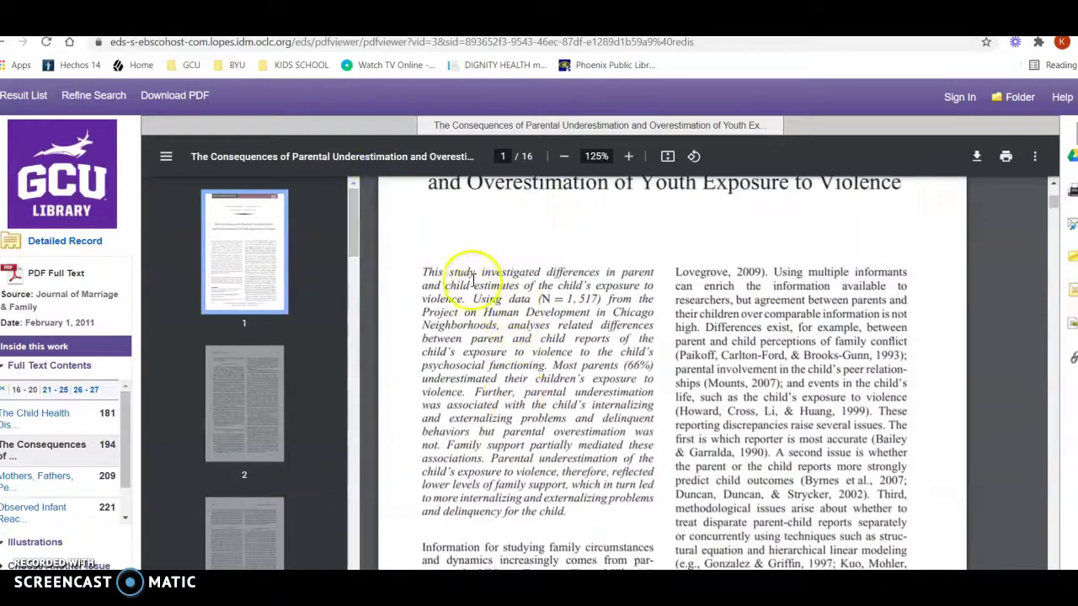
{"action": "left_click_drag", "start_coordinate": [462, 272], "coordinate": [586, 511]}
{"action": "left_click", "coordinate": [587, 511]}
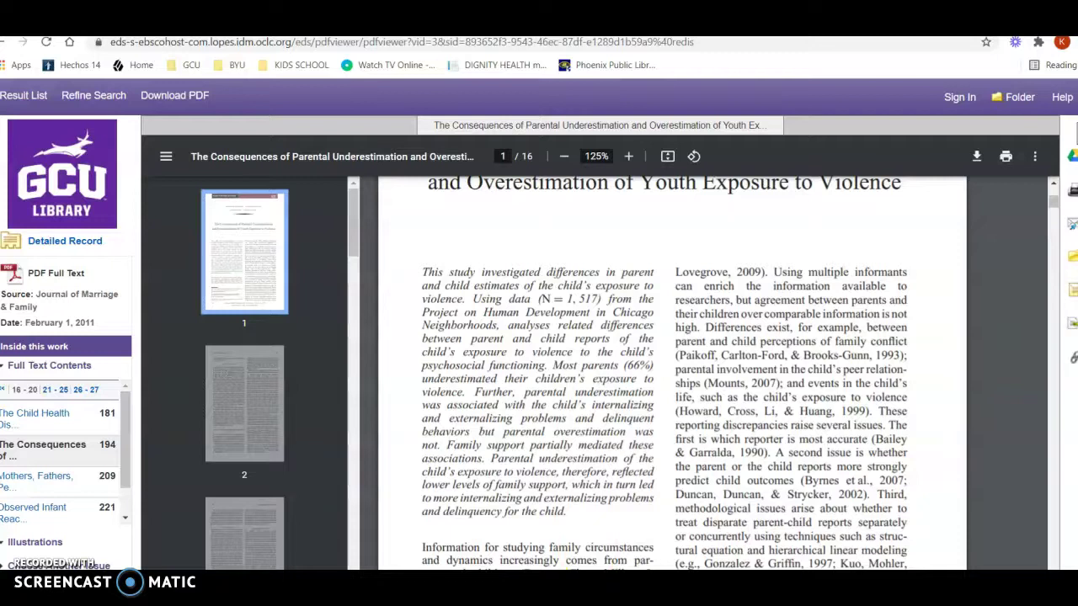
Bring the Outline Worksheet forward and scroll to its Conclusion section.
{"action": "mouse_move", "coordinate": [538, 600]}
{"action": "left_click", "coordinate": [616, 539]}
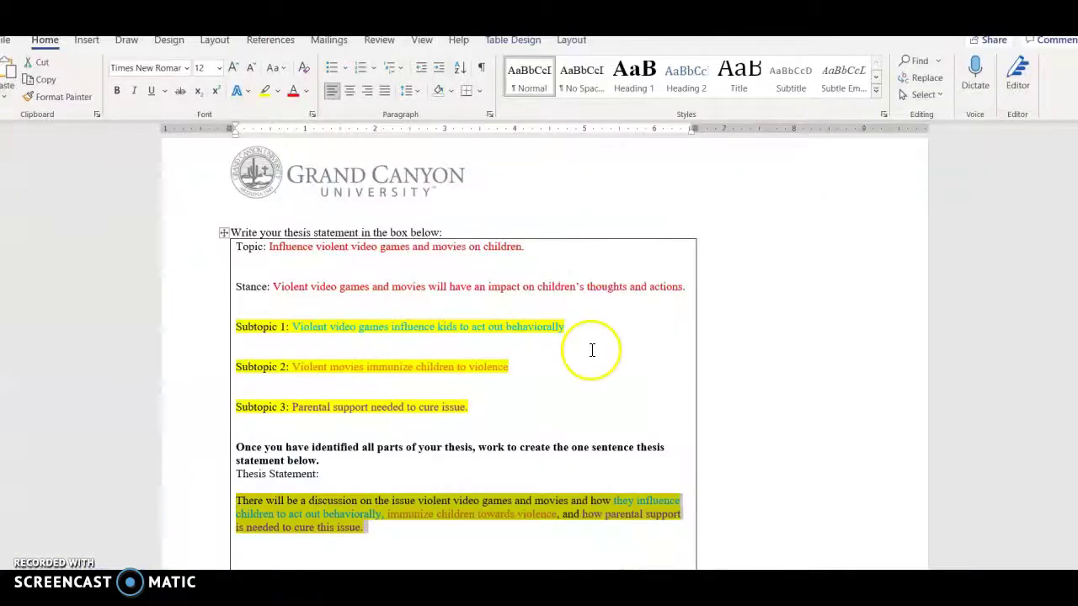
{"action": "mouse_move", "coordinate": [547, 599]}
{"action": "left_click", "coordinate": [516, 512]}
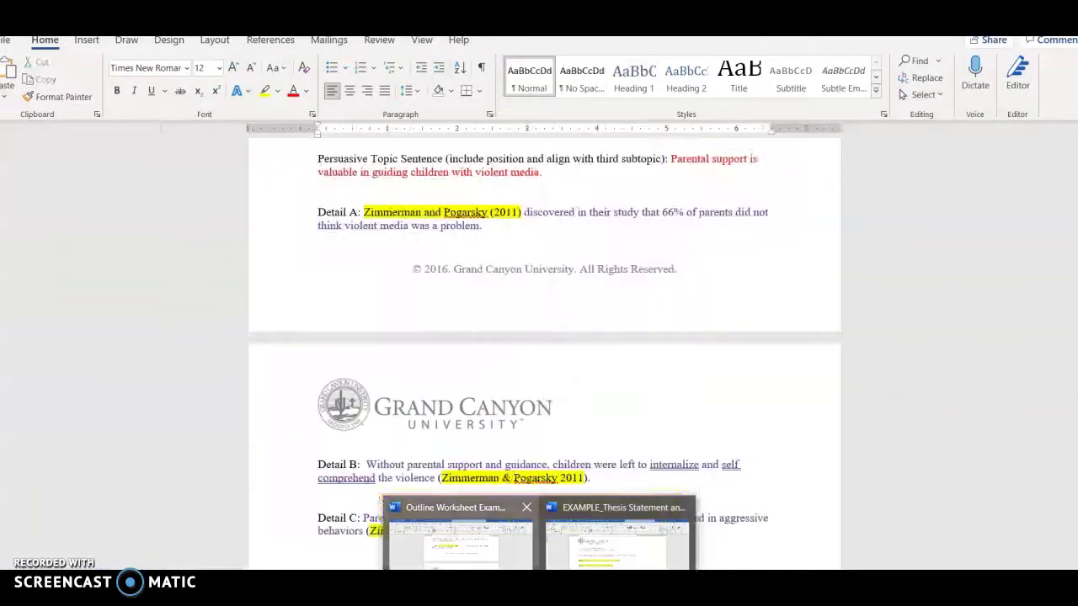
{"action": "scroll", "coordinate": [568, 344], "scroll_direction": "down", "scroll_amount": 3}
{"action": "scroll", "coordinate": [570, 340], "scroll_direction": "down", "scroll_amount": 6}
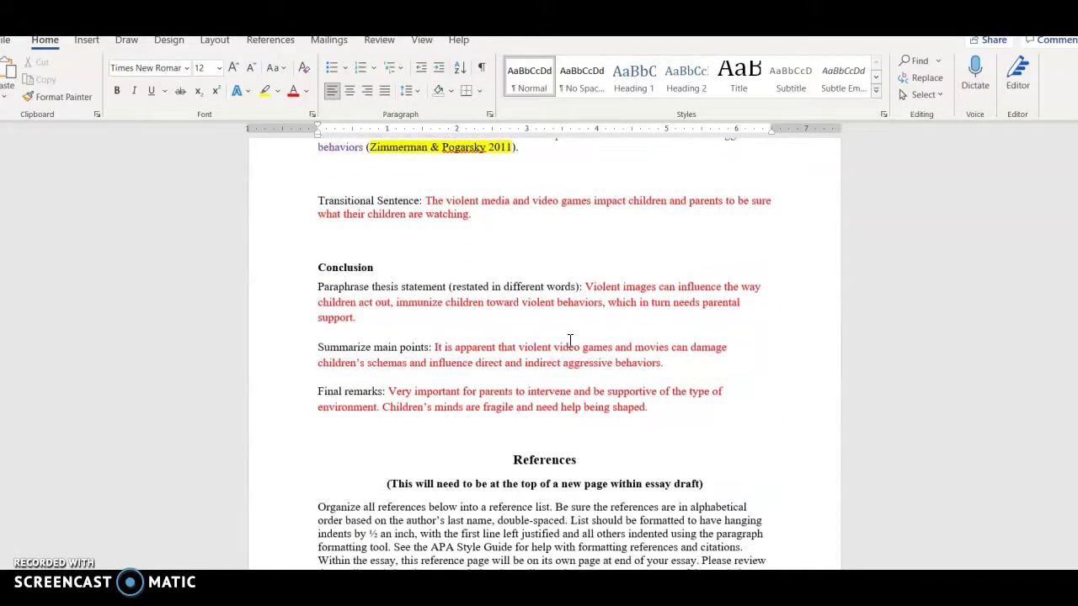
{"action": "left_click", "coordinate": [553, 287]}
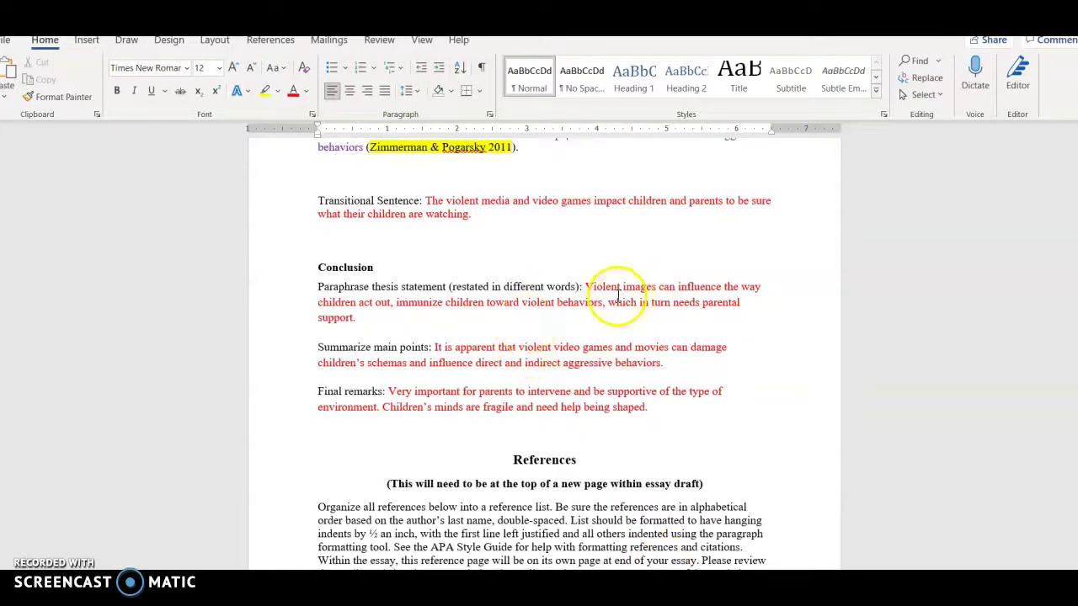
Review the Conclusion's paraphrased thesis, main-point summary and final remarks by selecting each.
{"action": "left_click_drag", "start_coordinate": [585, 291], "coordinate": [618, 312]}
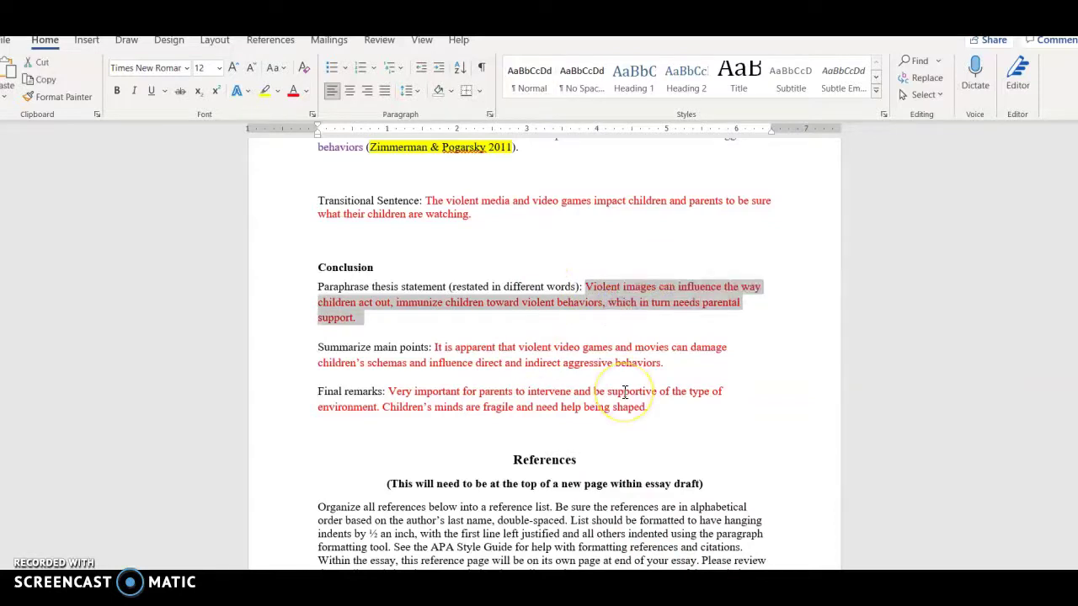
{"action": "left_click", "coordinate": [602, 375]}
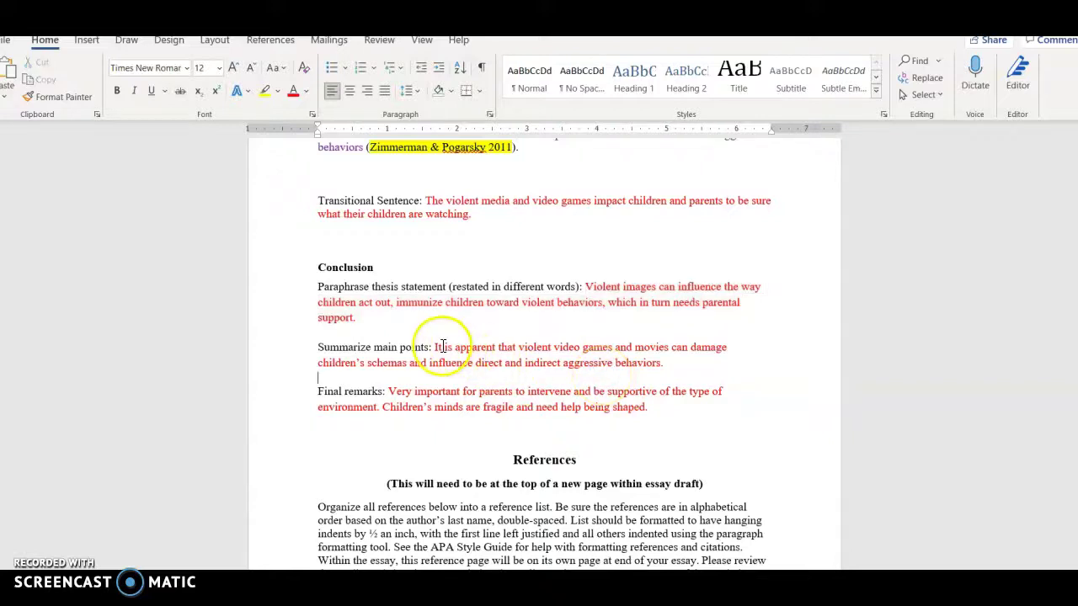
{"action": "left_click_drag", "start_coordinate": [434, 347], "coordinate": [645, 356]}
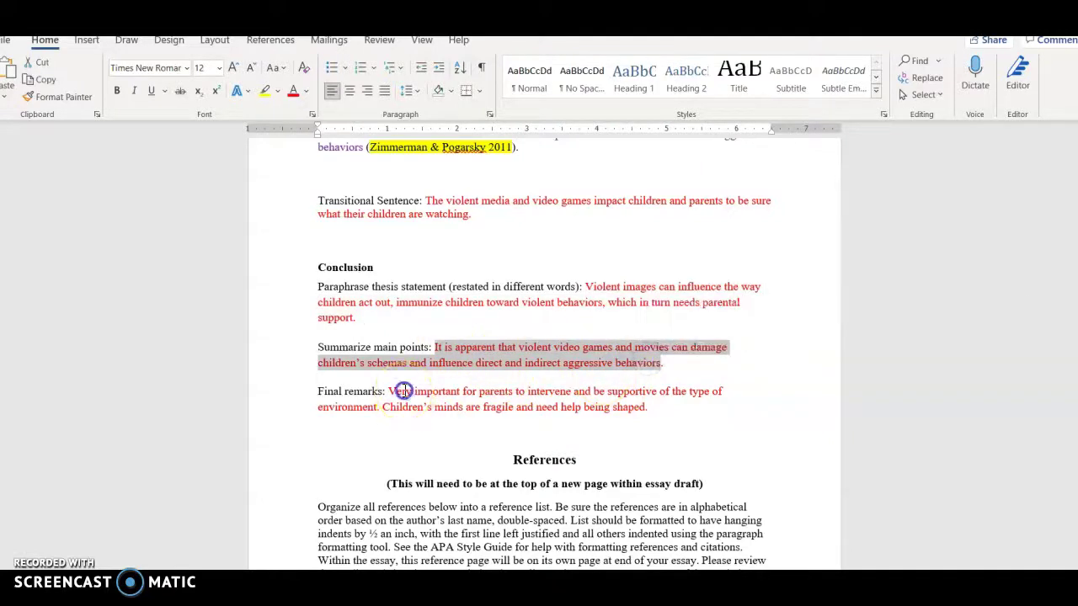
{"action": "left_click_drag", "start_coordinate": [389, 392], "coordinate": [637, 413]}
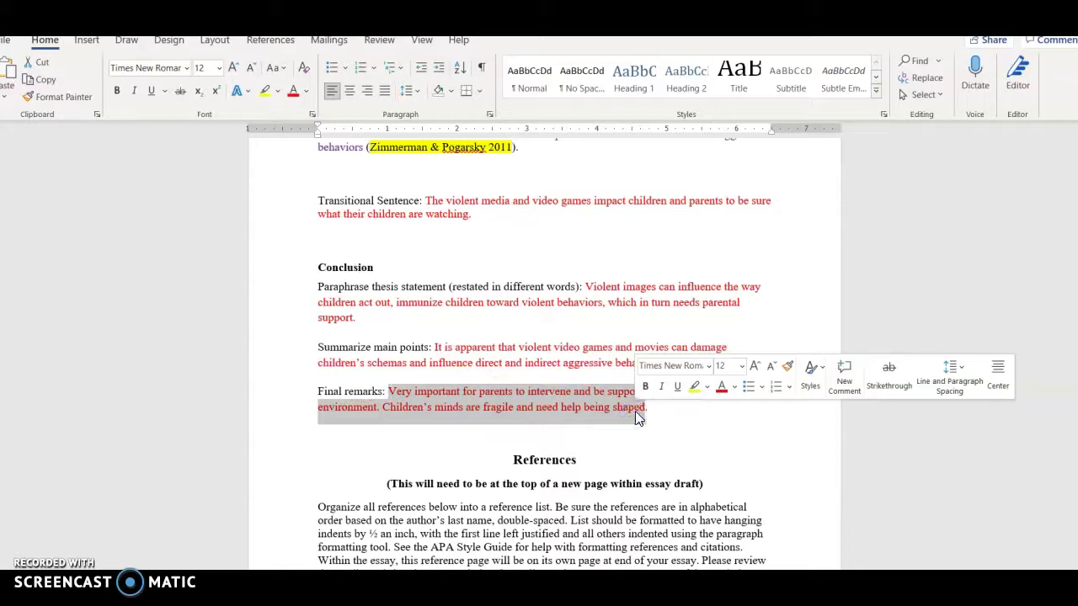
{"action": "left_click", "coordinate": [635, 412]}
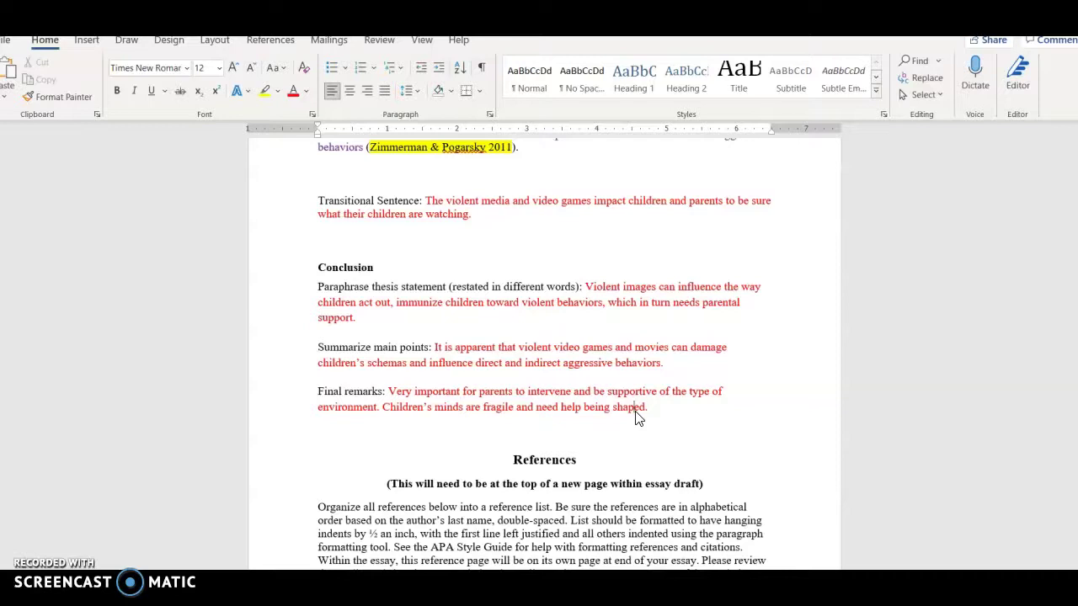
{"action": "left_click", "coordinate": [713, 560]}
{"action": "scroll", "coordinate": [516, 362], "scroll_direction": "down", "scroll_amount": 1}
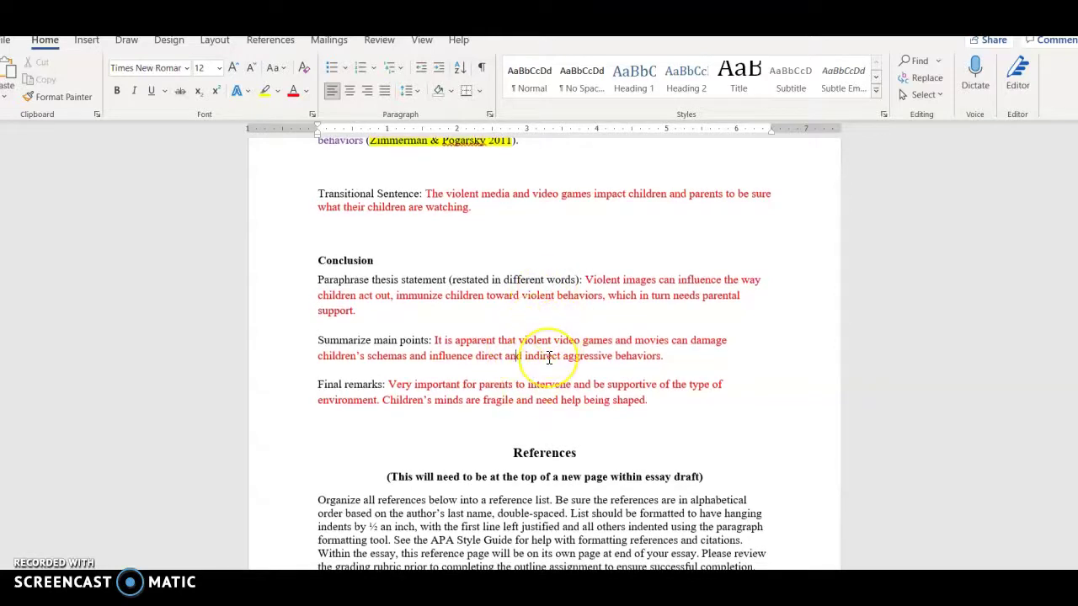
{"action": "scroll", "coordinate": [548, 360], "scroll_direction": "down", "scroll_amount": 7}
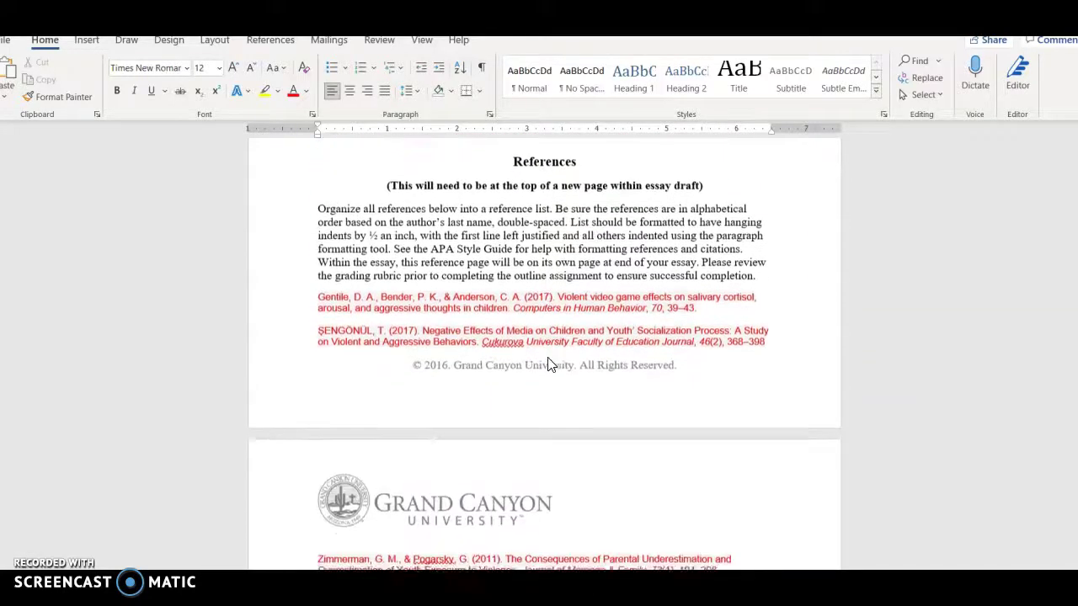
{"action": "scroll", "coordinate": [548, 365], "scroll_direction": "down", "scroll_amount": 1}
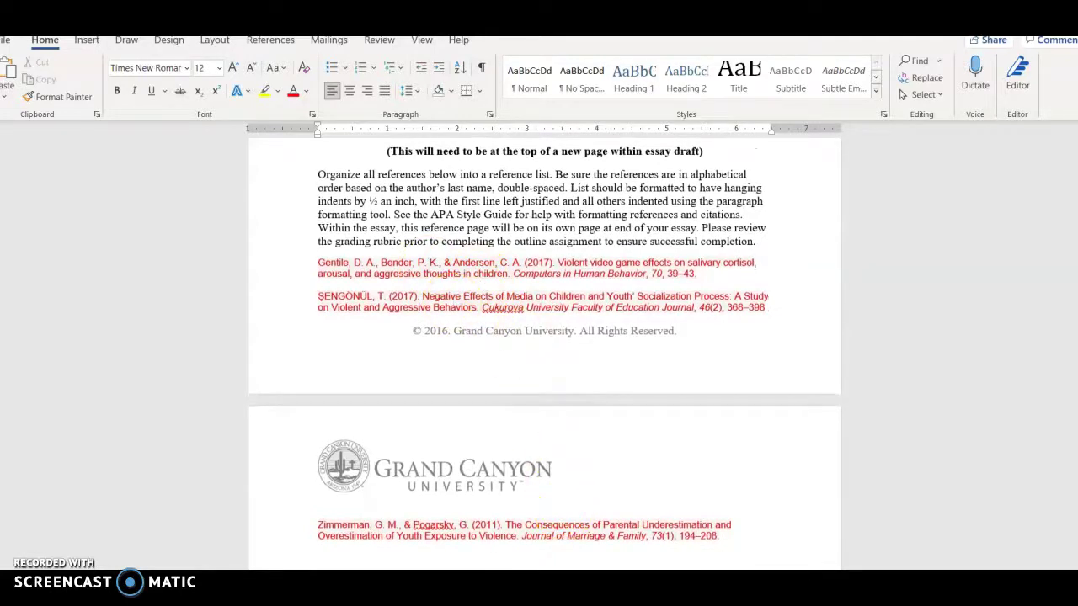
{"action": "mouse_move", "coordinate": [539, 589]}
{"action": "left_click", "coordinate": [618, 538]}
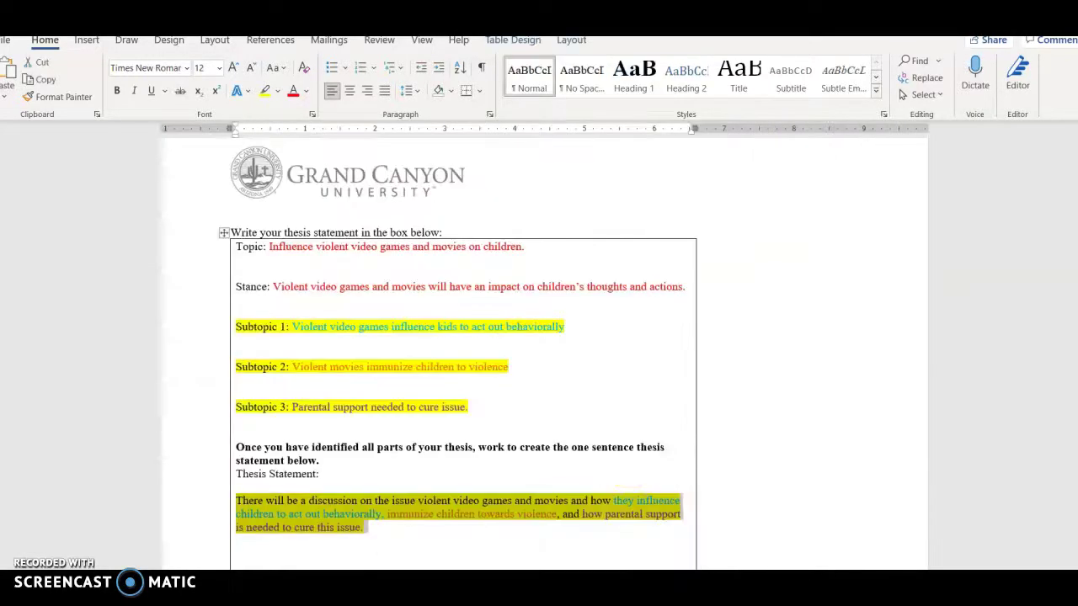
{"action": "scroll", "coordinate": [630, 459], "scroll_direction": "down", "scroll_amount": 12}
{"action": "scroll", "coordinate": [630, 459], "scroll_direction": "down", "scroll_amount": 10}
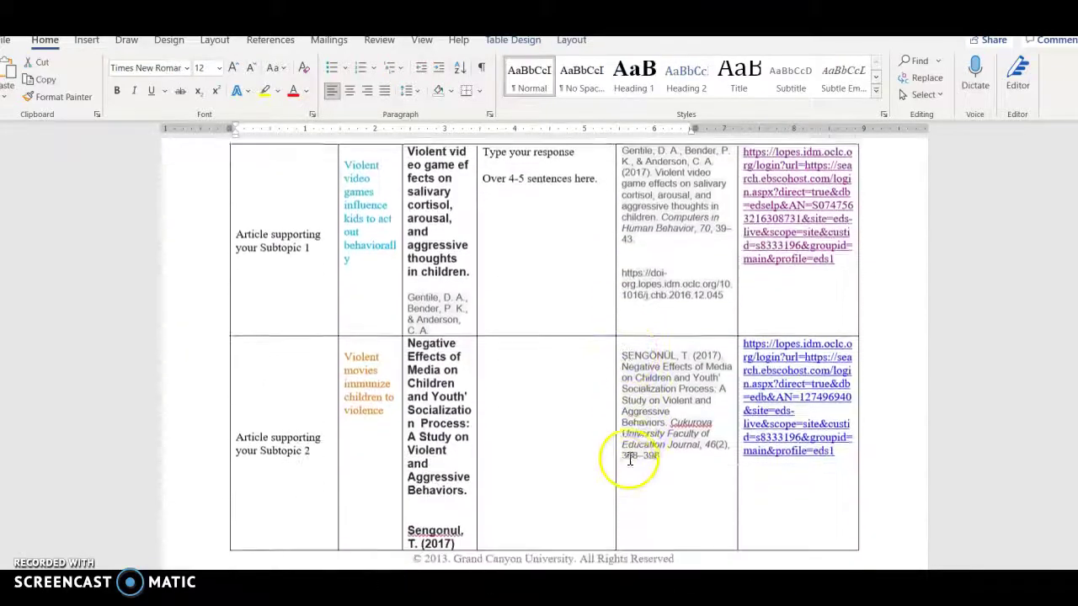
{"action": "scroll", "coordinate": [630, 458], "scroll_direction": "up", "scroll_amount": 4}
{"action": "scroll", "coordinate": [631, 459], "scroll_direction": "up", "scroll_amount": 2}
{"action": "scroll", "coordinate": [626, 375], "scroll_direction": "down", "scroll_amount": 4}
{"action": "left_click_drag", "start_coordinate": [649, 445], "coordinate": [620, 353]}
{"action": "scroll", "coordinate": [632, 370], "scroll_direction": "down", "scroll_amount": 5}
{"action": "left_click_drag", "start_coordinate": [644, 412], "coordinate": [623, 327]}
{"action": "scroll", "coordinate": [629, 328], "scroll_direction": "down", "scroll_amount": 6}
{"action": "scroll", "coordinate": [637, 335], "scroll_direction": "down", "scroll_amount": 3}
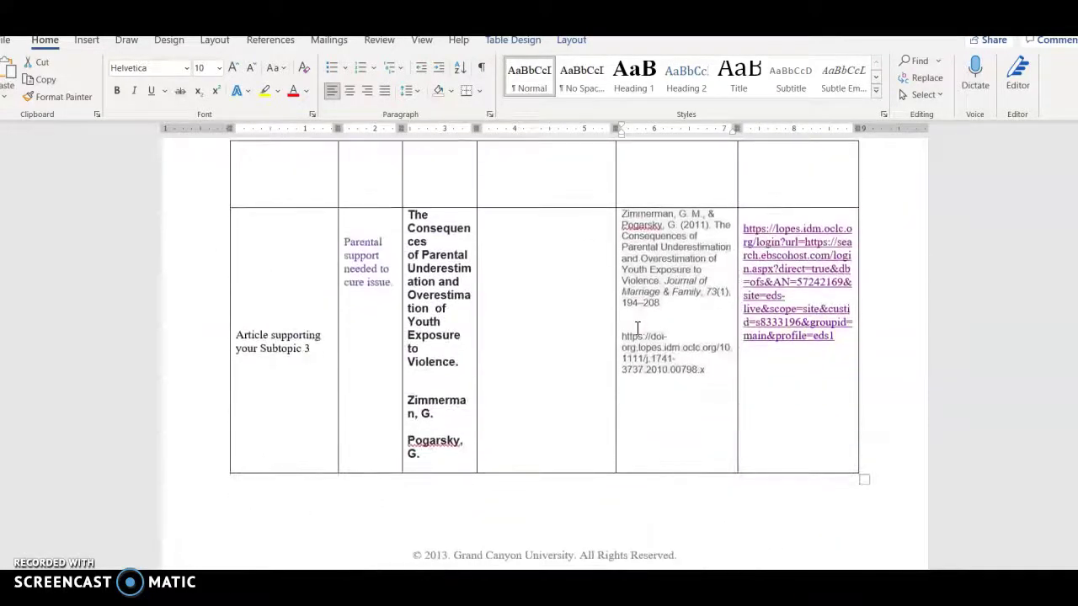
{"action": "mouse_move", "coordinate": [538, 590]}
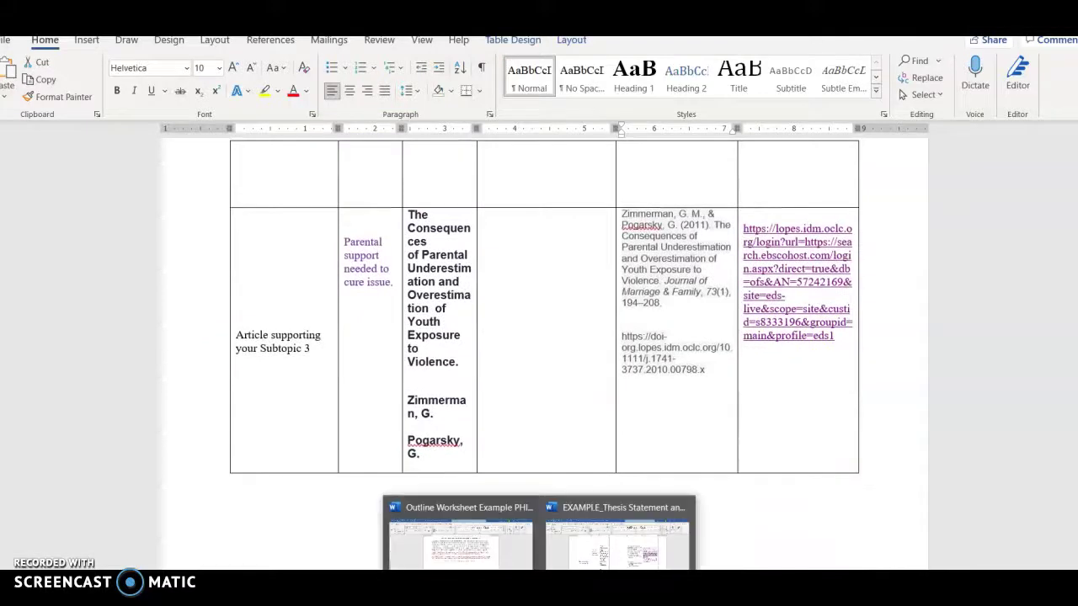
{"action": "left_click", "coordinate": [459, 539]}
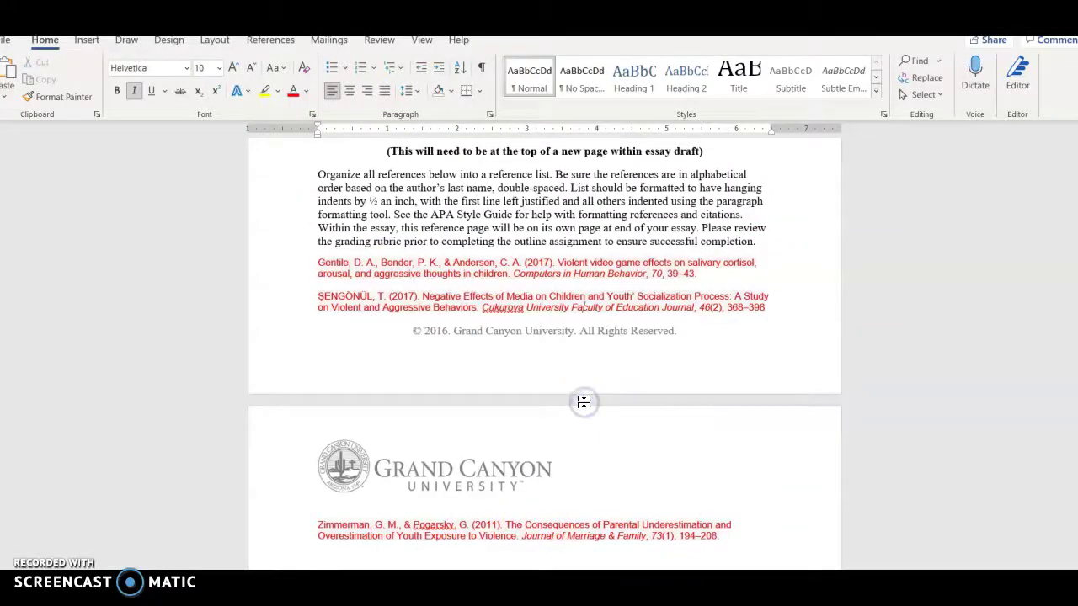
Replace the second reference's all-caps surname ŞENGÖNÜL with Sengonul.
{"action": "double_click", "coordinate": [325, 298]}
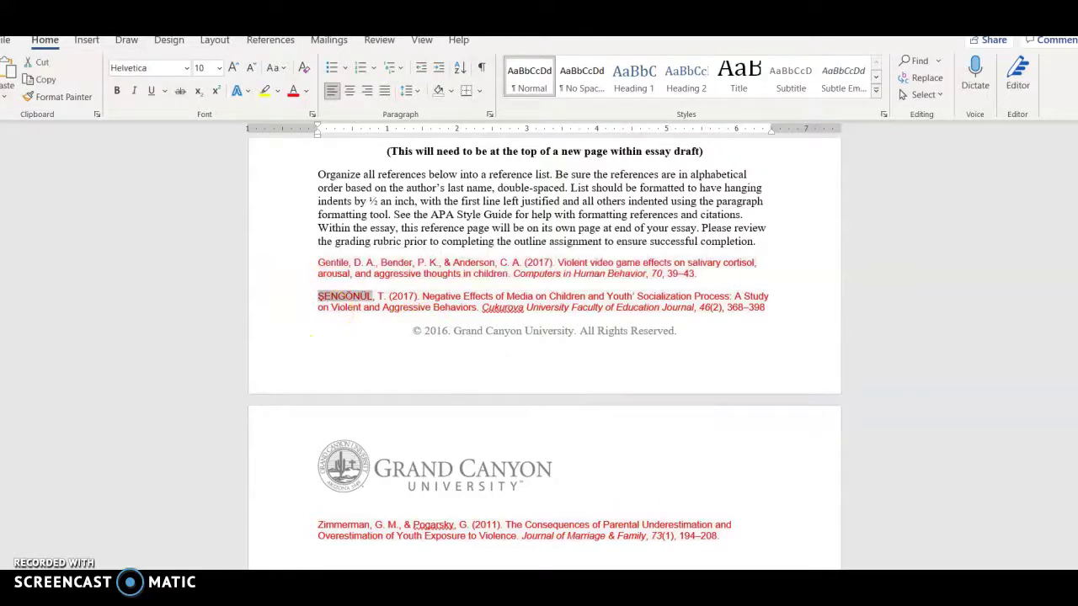
{"action": "left_click", "coordinate": [375, 324]}
{"action": "left_click", "coordinate": [318, 297]}
{"action": "key", "text": "ctrl+Return"}
{"action": "type", "text": "Se"}
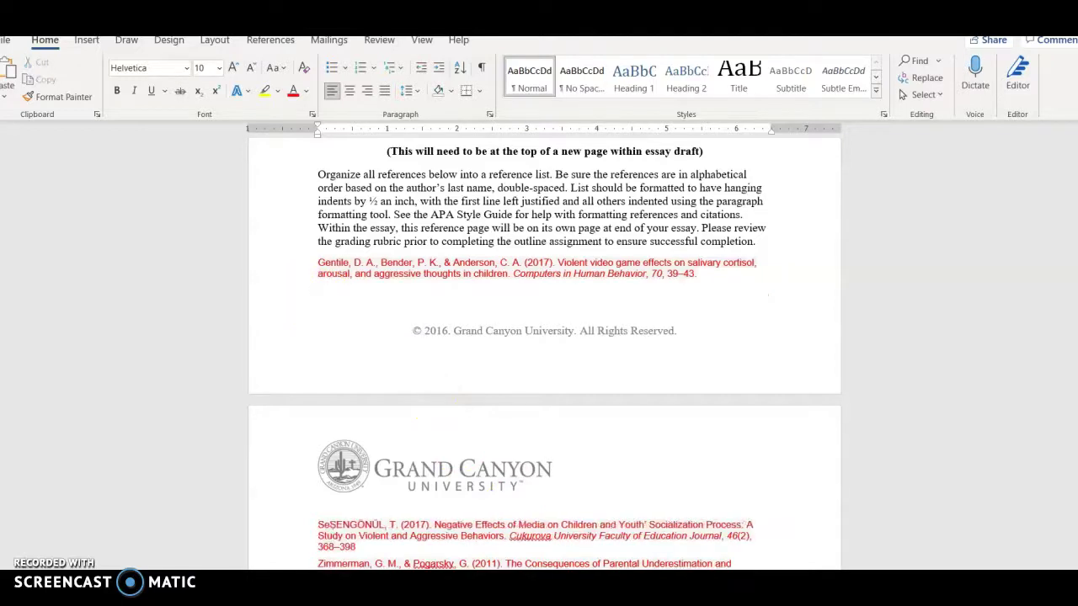
{"action": "type", "text": "ngonul"}
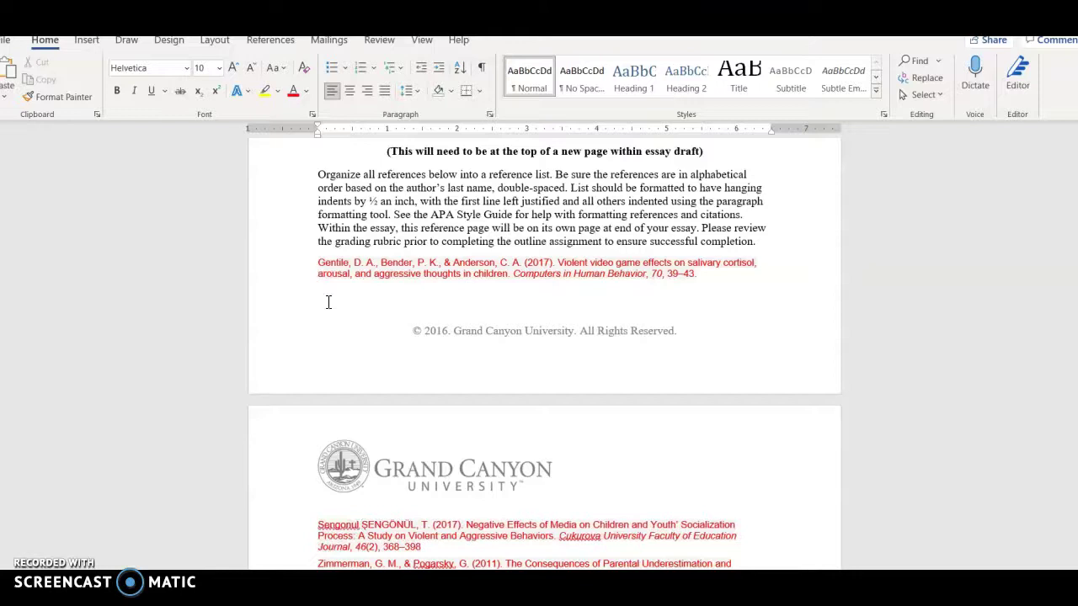
{"action": "double_click", "coordinate": [383, 523]}
{"action": "key", "text": "BackSpace"}
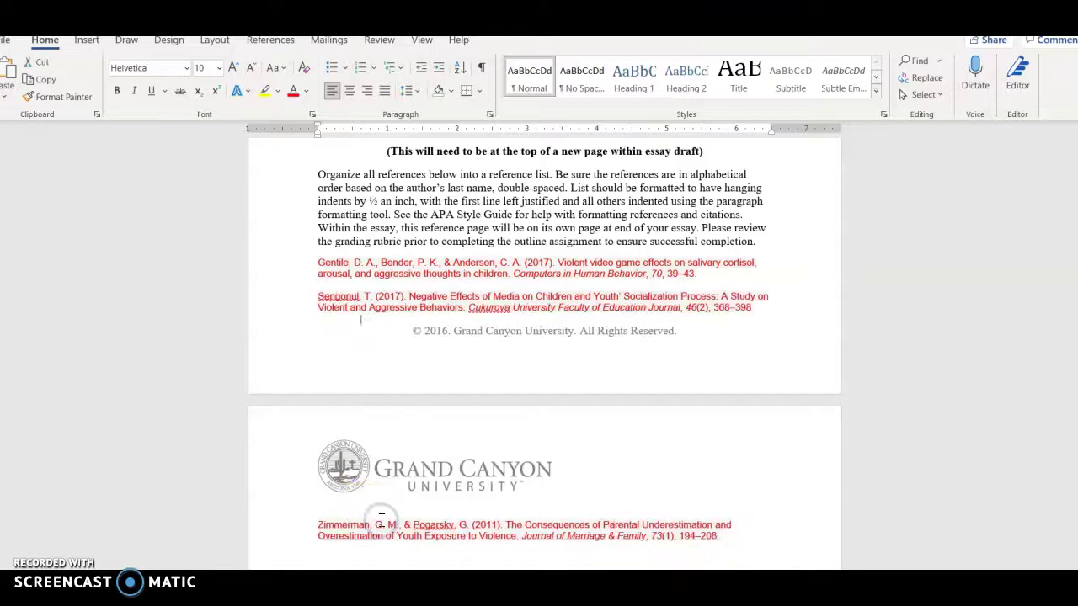
{"action": "left_click", "coordinate": [448, 359]}
Check volume 46 in the Sengonul reference and volume 73 in the Zimmerman reference.
{"action": "left_click", "coordinate": [448, 285]}
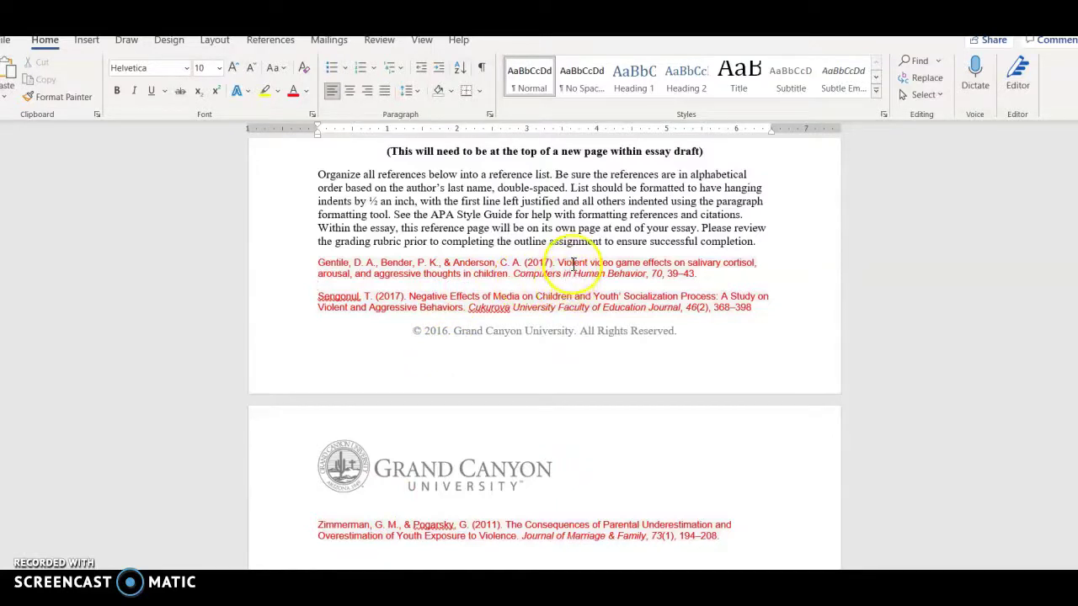
{"action": "left_click", "coordinate": [686, 308]}
{"action": "left_click_drag", "start_coordinate": [686, 308], "coordinate": [755, 316]}
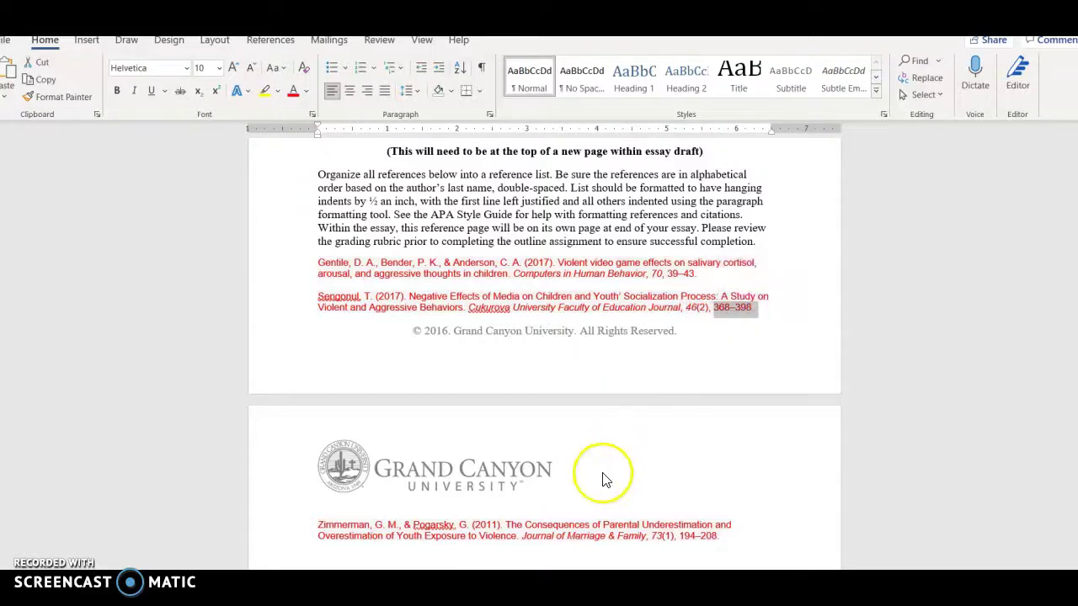
{"action": "scroll", "coordinate": [604, 473], "scroll_direction": "down", "scroll_amount": 3}
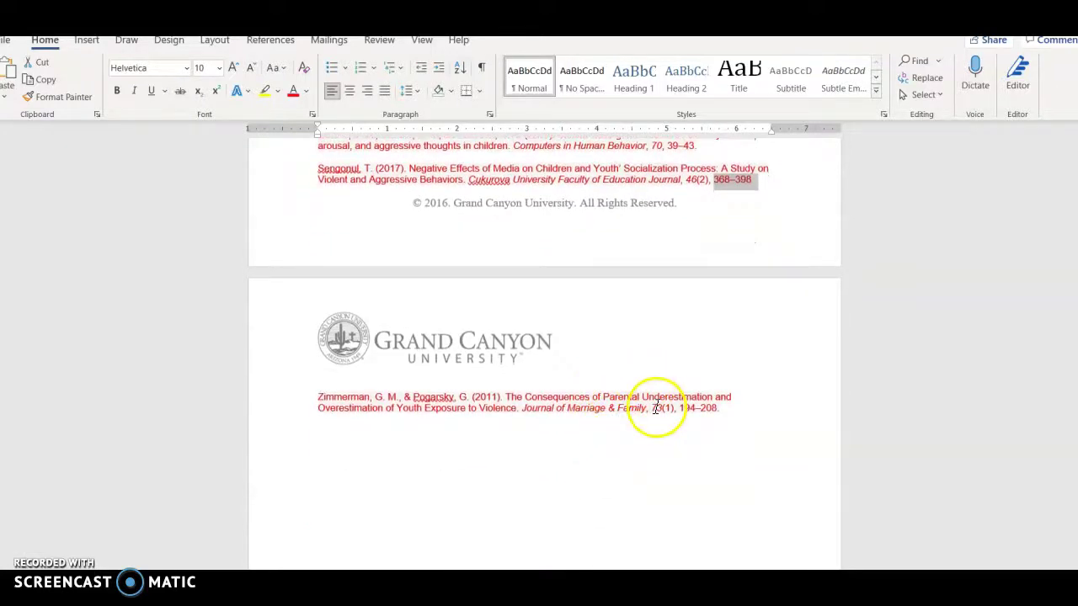
{"action": "left_click", "coordinate": [656, 408]}
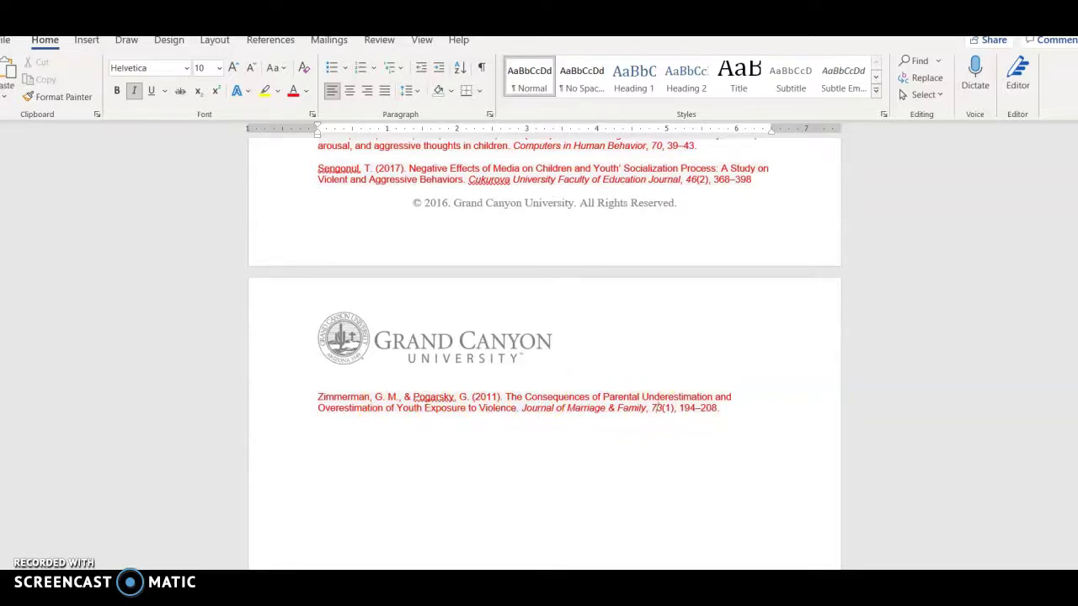
In the article PDF, highlight the footer's page range 194–208.
{"action": "mouse_move", "coordinate": [569, 589]}
{"action": "left_click", "coordinate": [569, 530]}
{"action": "scroll", "coordinate": [631, 362], "scroll_direction": "up", "scroll_amount": 5}
{"action": "scroll", "coordinate": [635, 383], "scroll_direction": "down", "scroll_amount": 7}
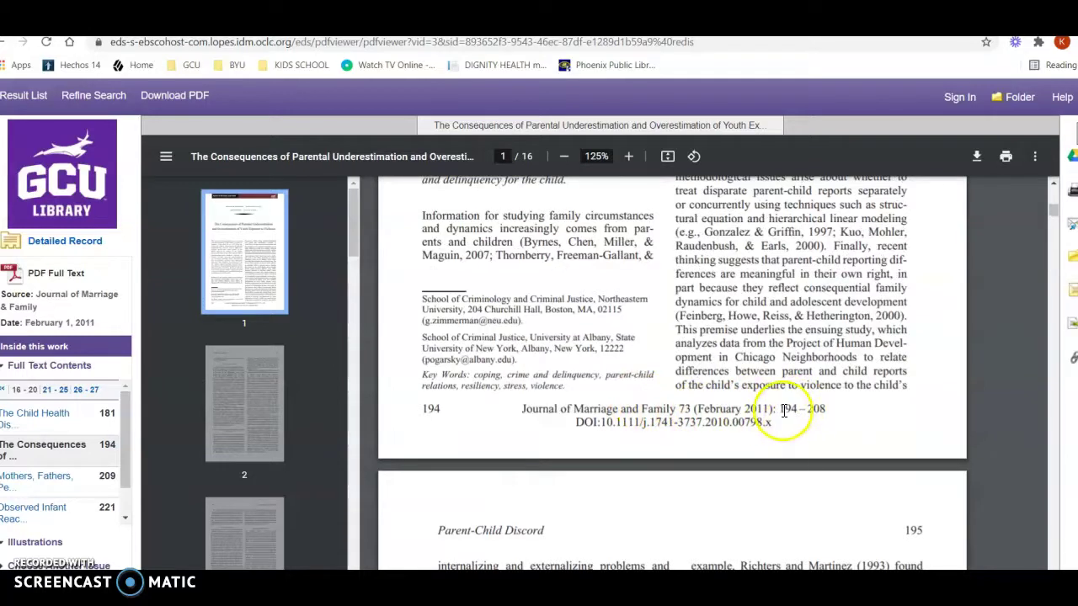
{"action": "left_click_drag", "start_coordinate": [781, 410], "coordinate": [823, 412]}
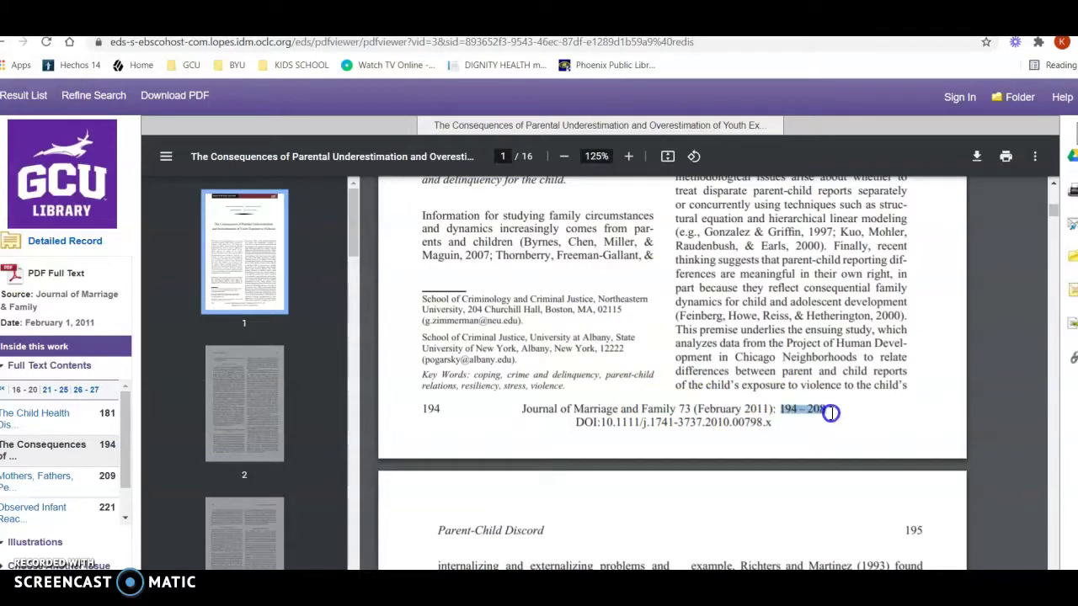
Highlight the footer's volume number 73 to confirm it matches the reference.
{"action": "scroll", "coordinate": [830, 414], "scroll_direction": "up", "scroll_amount": 1}
{"action": "scroll", "coordinate": [830, 414], "scroll_direction": "up", "scroll_amount": 8}
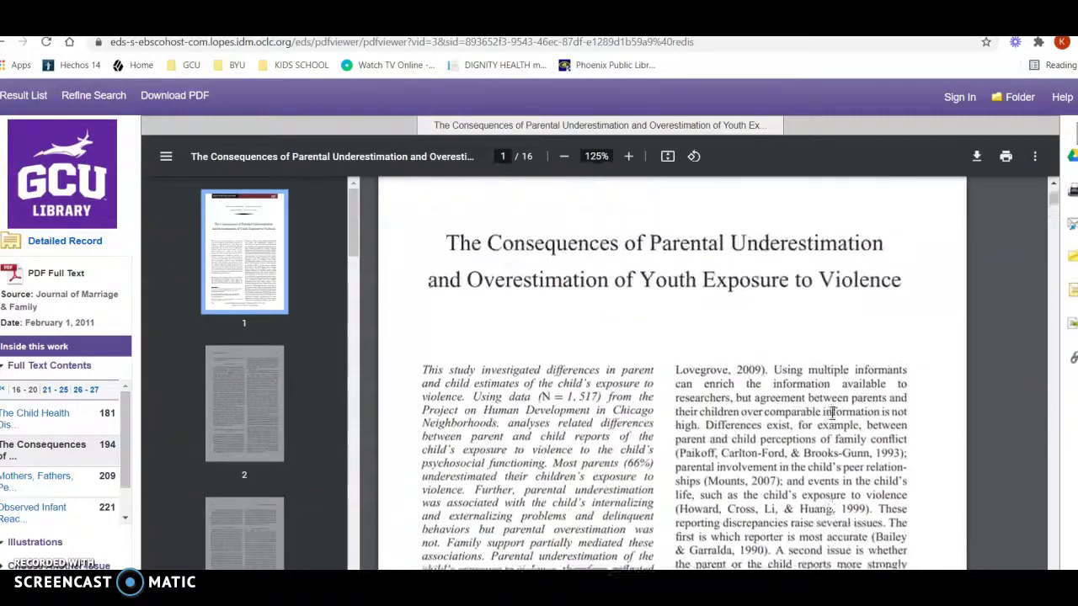
{"action": "scroll", "coordinate": [830, 413], "scroll_direction": "down", "scroll_amount": 2}
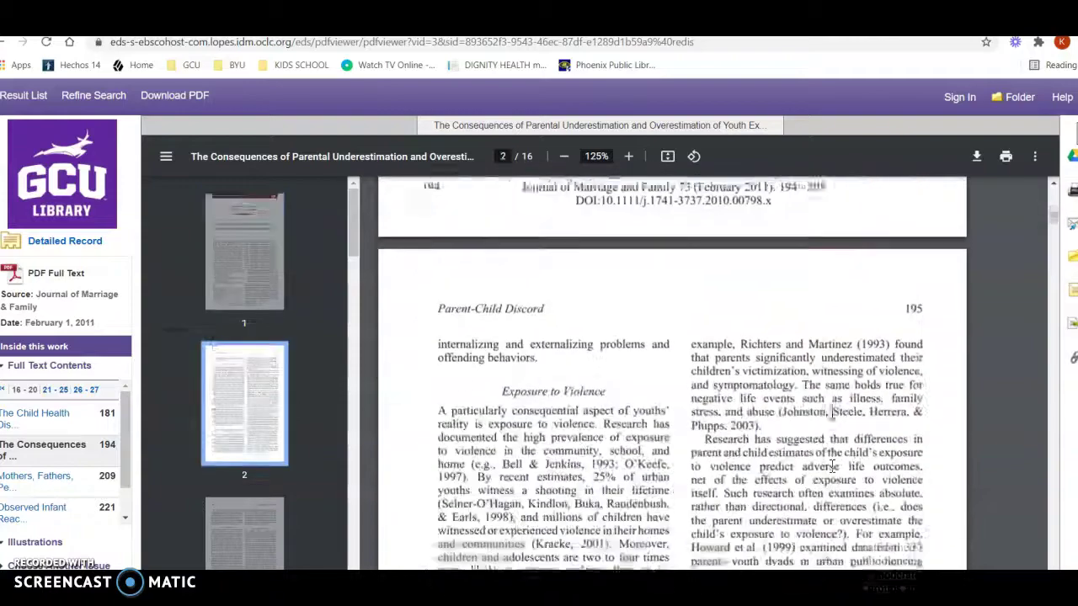
{"action": "scroll", "coordinate": [832, 413], "scroll_direction": "down", "scroll_amount": 10}
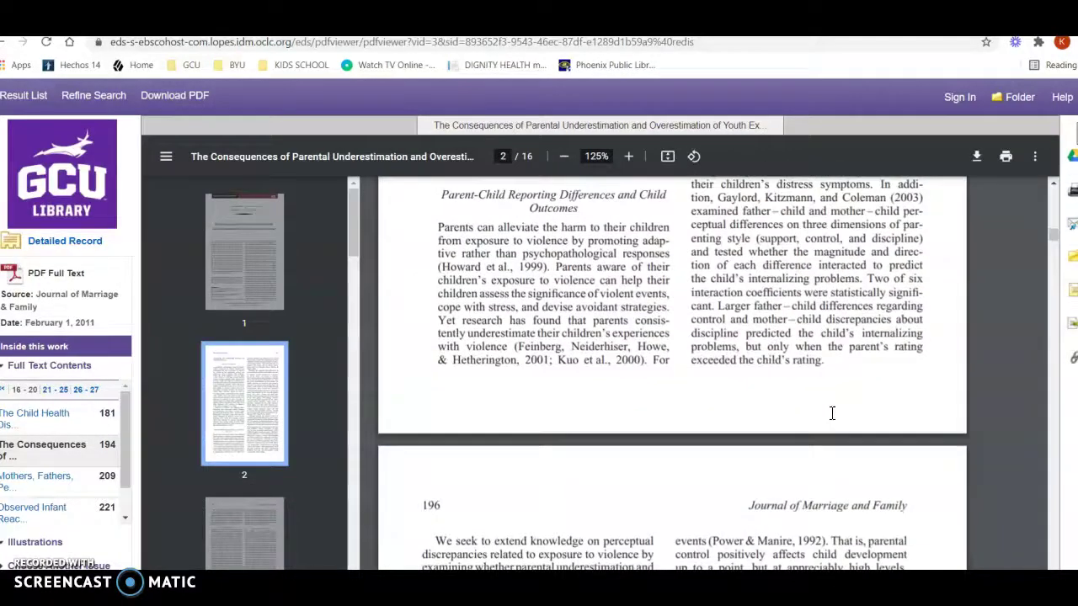
{"action": "left_click_drag", "start_coordinate": [788, 518], "coordinate": [912, 511]}
{"action": "scroll", "coordinate": [914, 510], "scroll_direction": "up", "scroll_amount": 15}
{"action": "scroll", "coordinate": [917, 510], "scroll_direction": "up", "scroll_amount": 2}
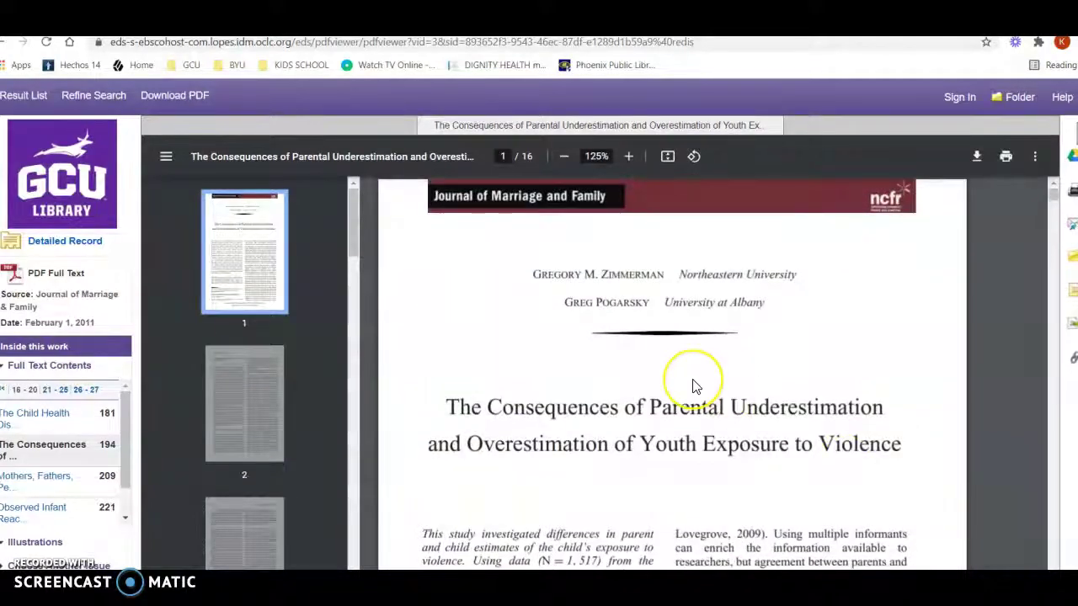
{"action": "scroll", "coordinate": [695, 387], "scroll_direction": "down", "scroll_amount": 7}
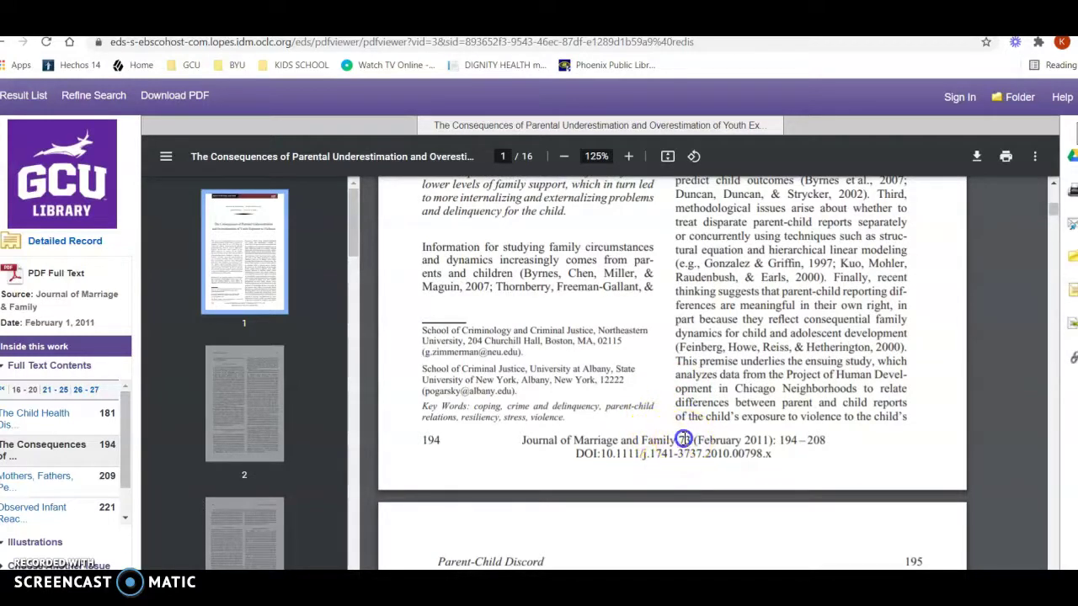
{"action": "double_click", "coordinate": [684, 439]}
{"action": "mouse_move", "coordinate": [538, 590]}
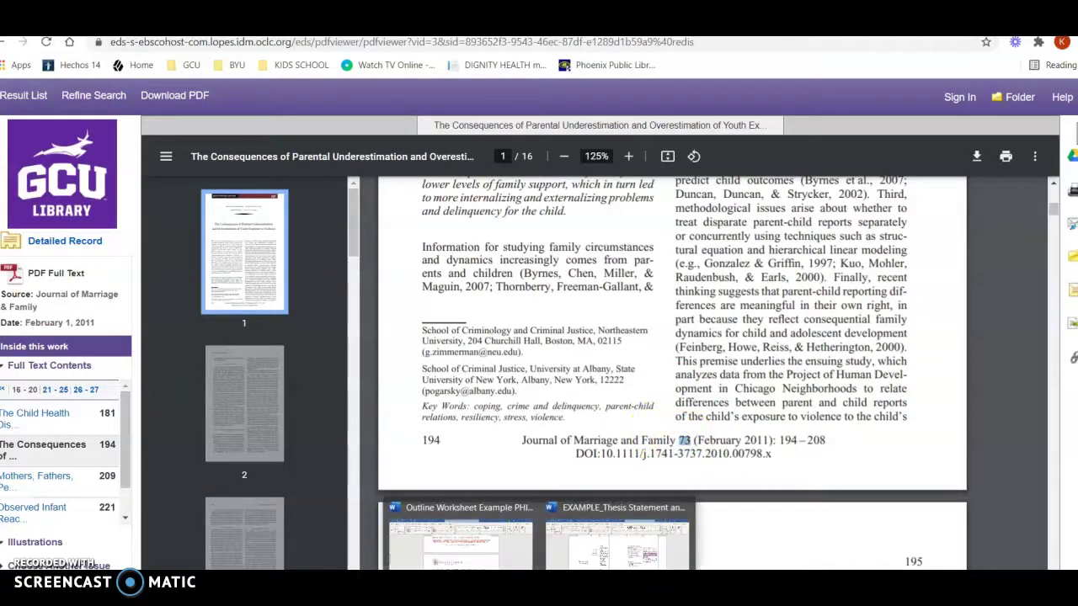
{"action": "left_click", "coordinate": [484, 547]}
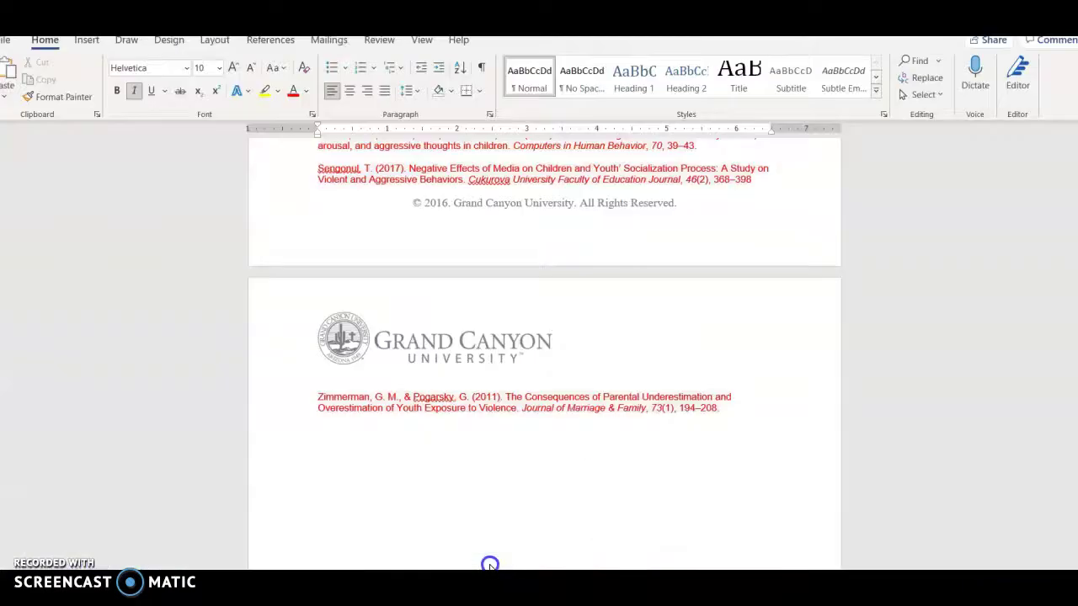
{"action": "double_click", "coordinate": [656, 407]}
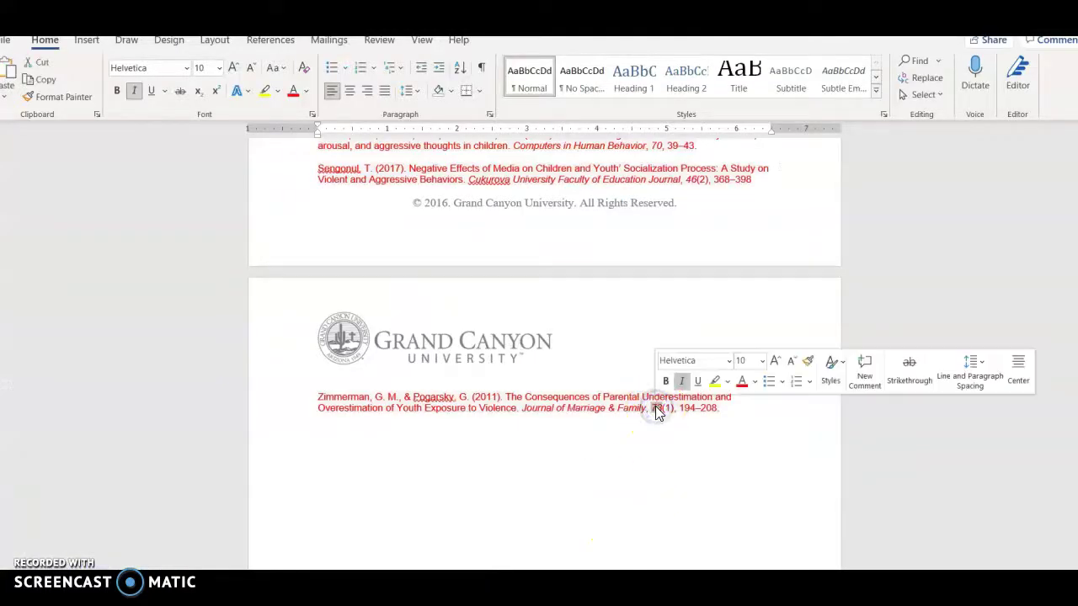
{"action": "left_click_drag", "start_coordinate": [672, 410], "coordinate": [673, 415]}
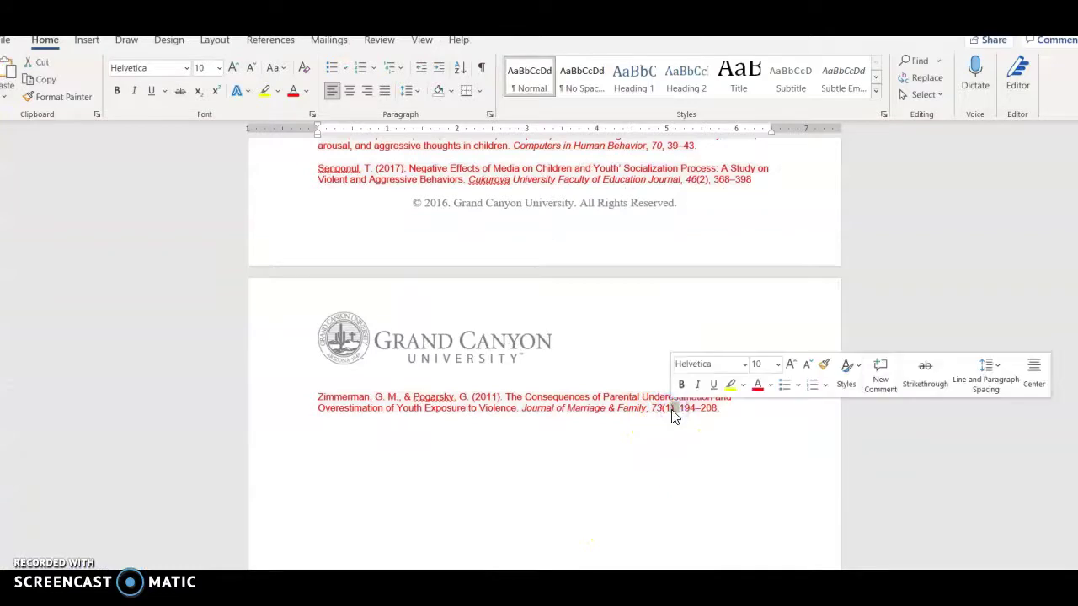
{"action": "scroll", "coordinate": [674, 416], "scroll_direction": "up", "scroll_amount": 3}
{"action": "left_click", "coordinate": [690, 286]}
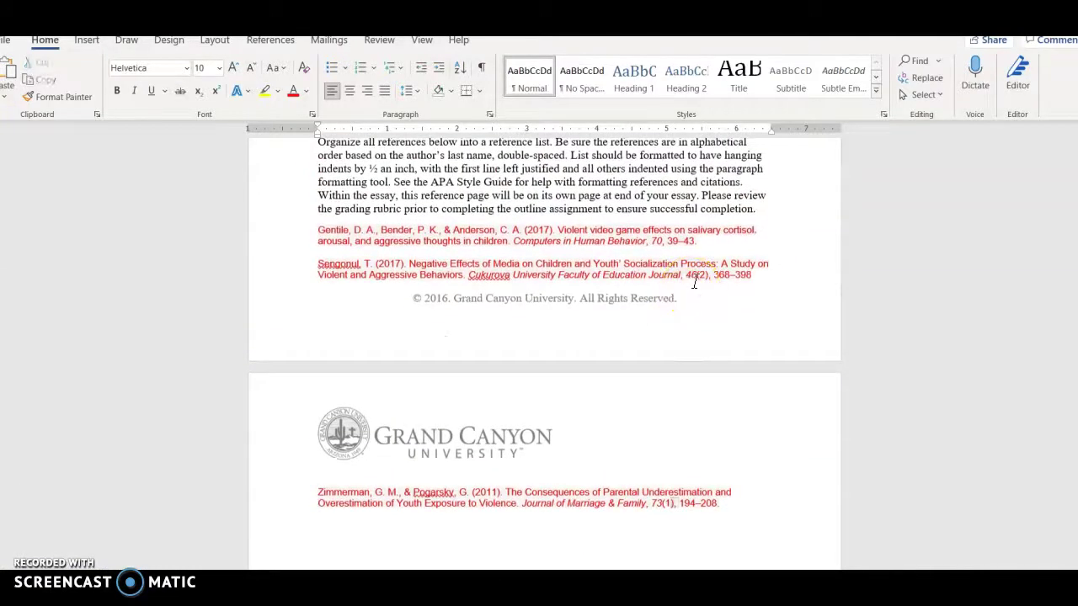
{"action": "left_click_drag", "start_coordinate": [703, 277], "coordinate": [704, 275]}
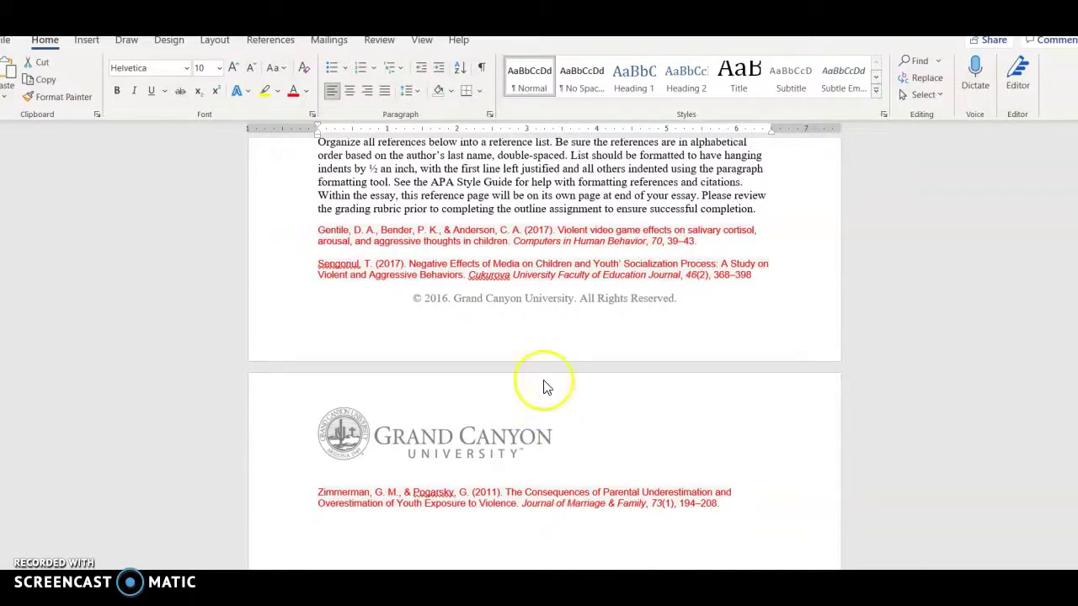
{"action": "scroll", "coordinate": [544, 381], "scroll_direction": "down", "scroll_amount": 4}
{"action": "scroll", "coordinate": [544, 383], "scroll_direction": "up", "scroll_amount": 3}
{"action": "scroll", "coordinate": [543, 385], "scroll_direction": "up", "scroll_amount": 15}
{"action": "scroll", "coordinate": [544, 379], "scroll_direction": "up", "scroll_amount": 10}
{"action": "scroll", "coordinate": [544, 381], "scroll_direction": "up", "scroll_amount": 10}
{"action": "scroll", "coordinate": [543, 379], "scroll_direction": "up", "scroll_amount": 8}
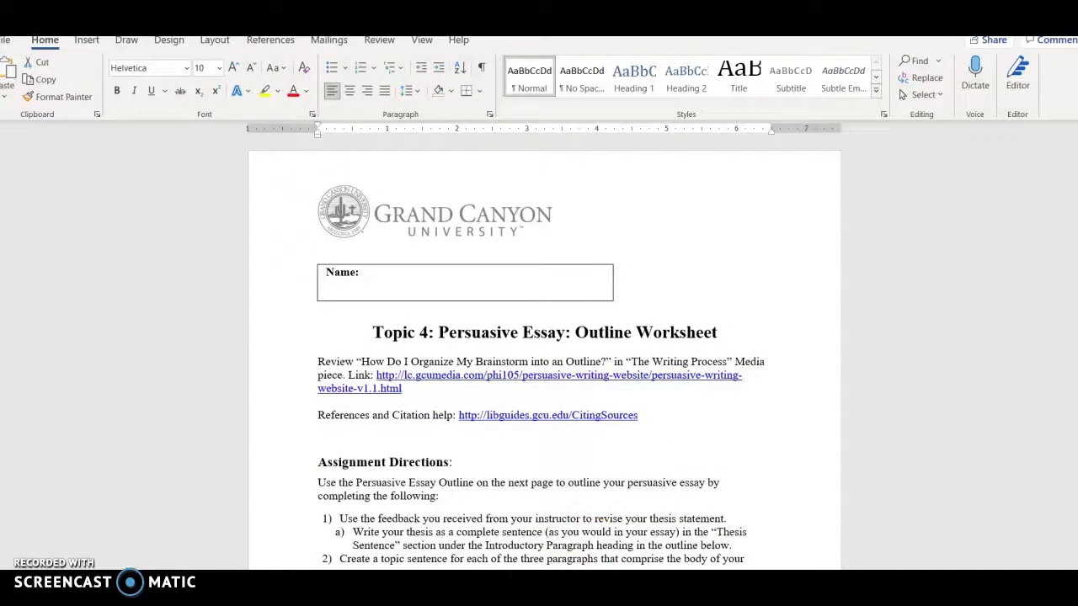